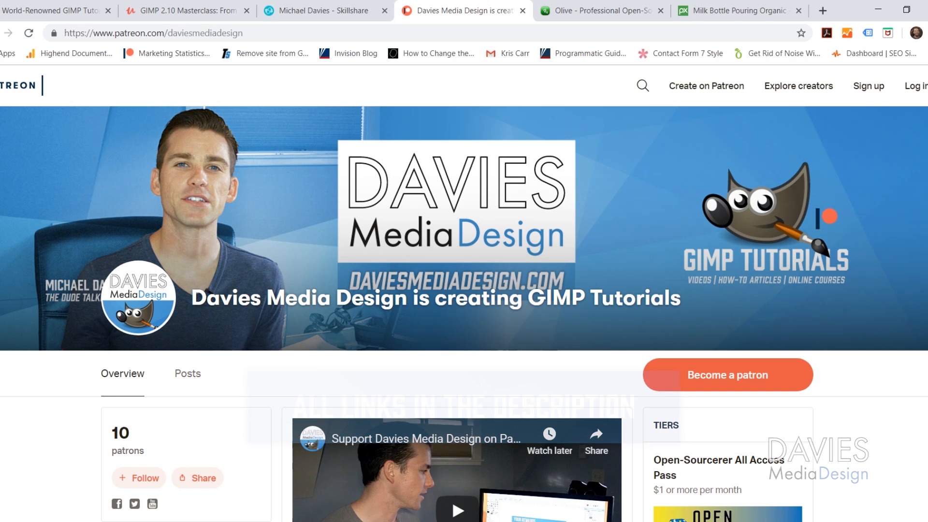
# - View the Olive website and the download size options for the milk bottle pouring video on Pixabay
pyautogui.click(594, 8)
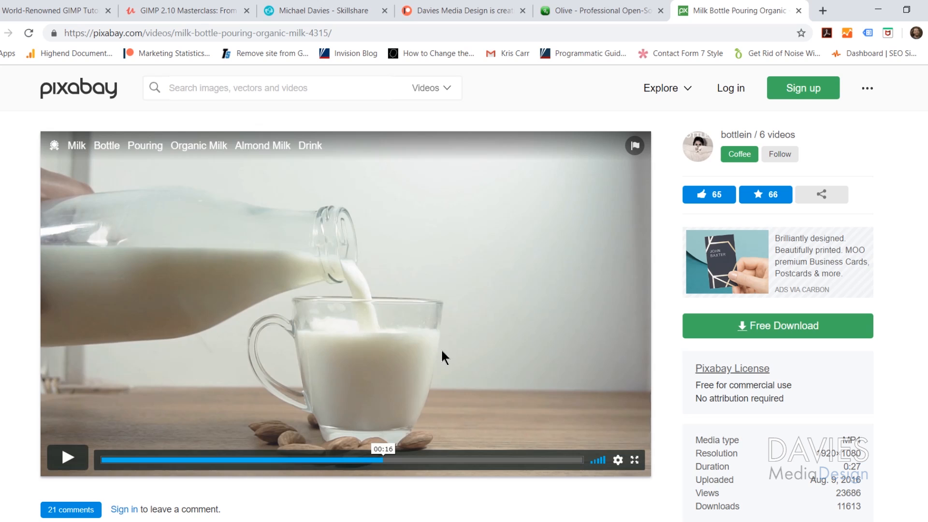
pyautogui.click(757, 328)
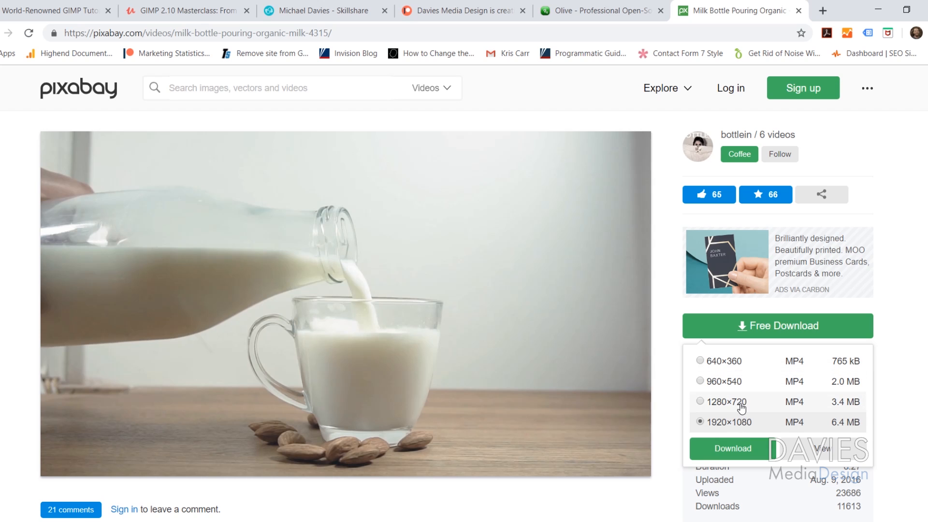
# - Switch to the Olive video editor and dismiss its welcome message
pyautogui.click(878, 10)
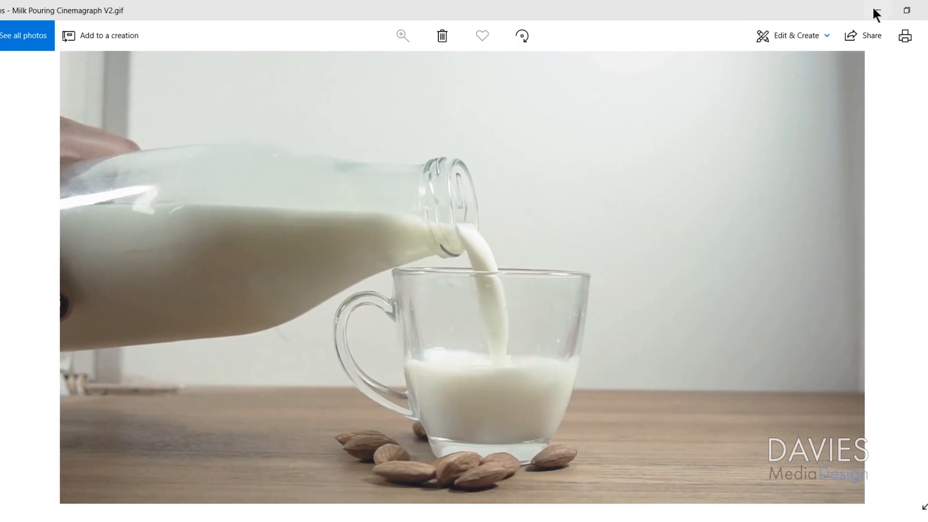
pyautogui.click(872, 7)
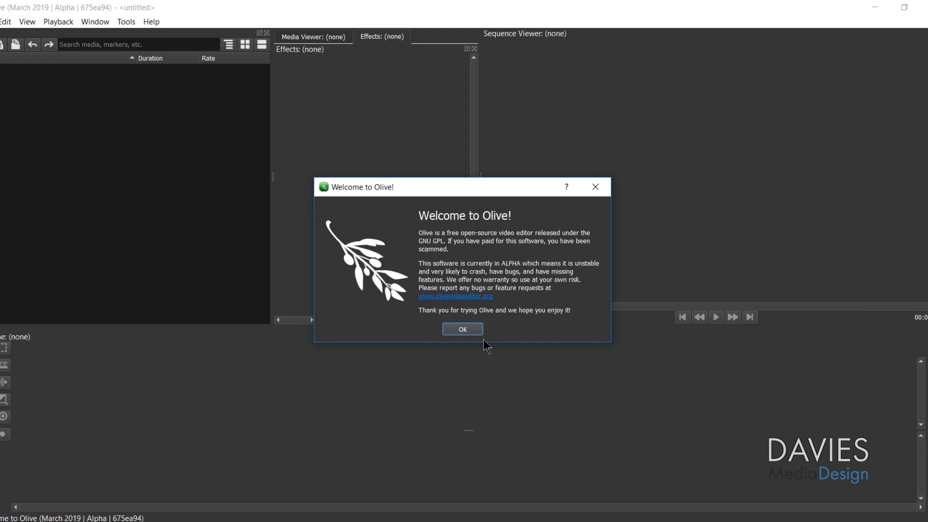
pyautogui.click(474, 331)
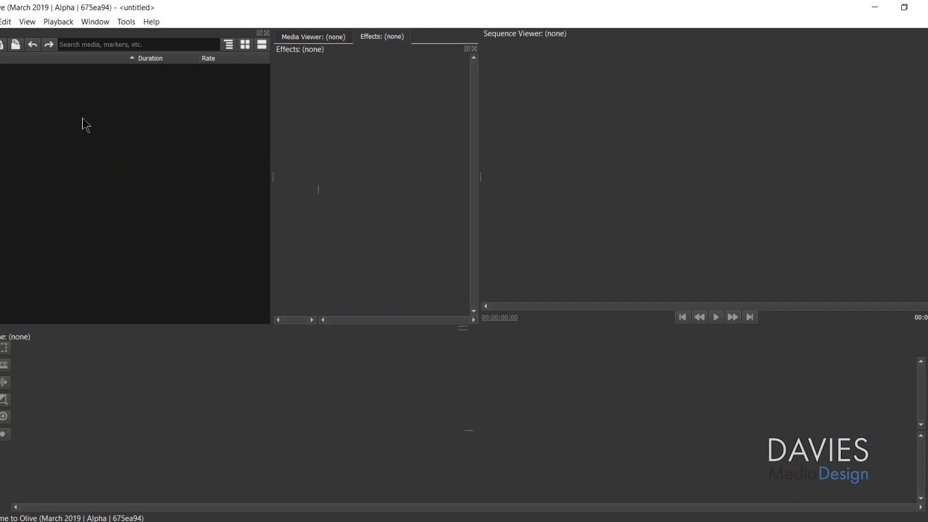
# - Start a new sequence with the 1080p preset and a frame rate of 29.97 FPS
pyautogui.rightClick(82, 119)
pyautogui.moveTo(111, 138)
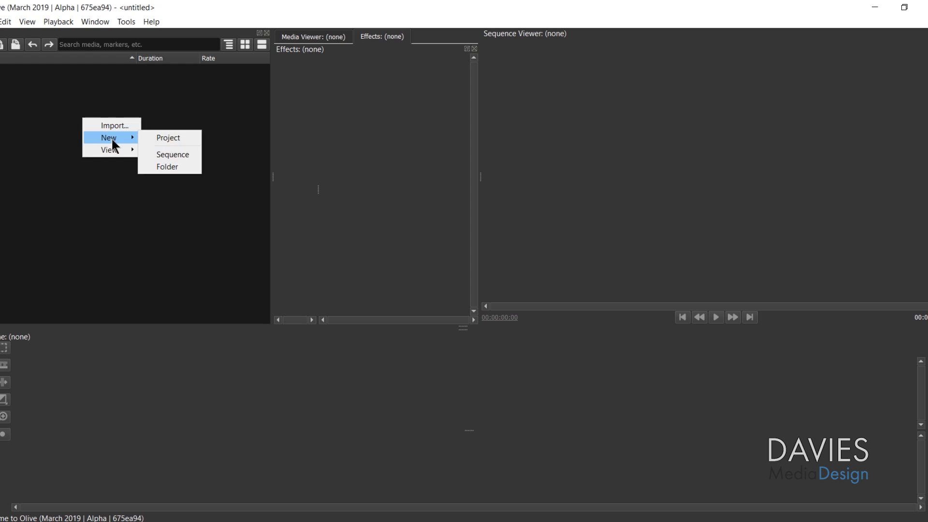
pyautogui.click(171, 155)
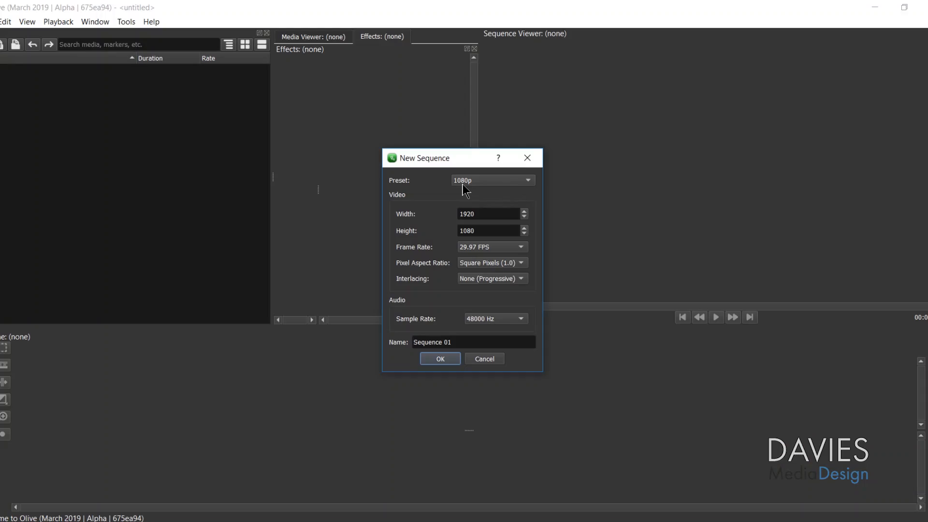
pyautogui.click(467, 189)
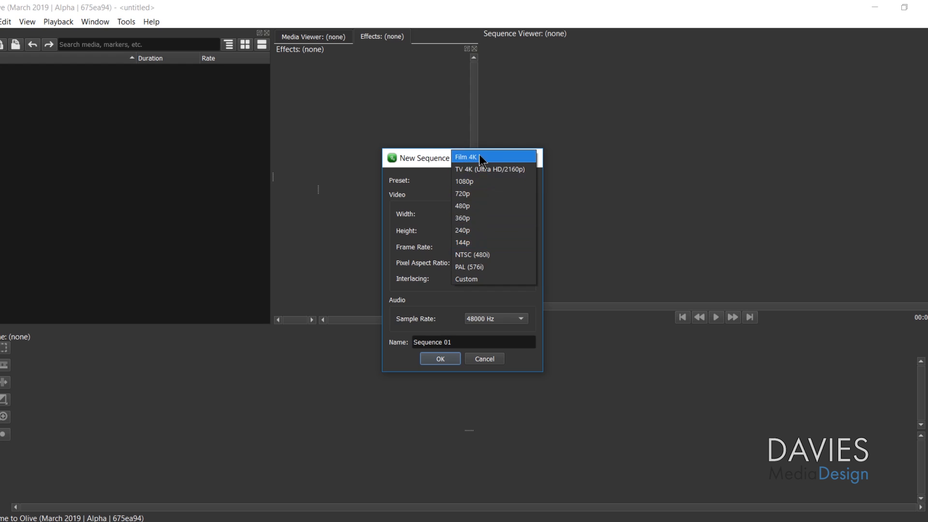
pyautogui.click(485, 179)
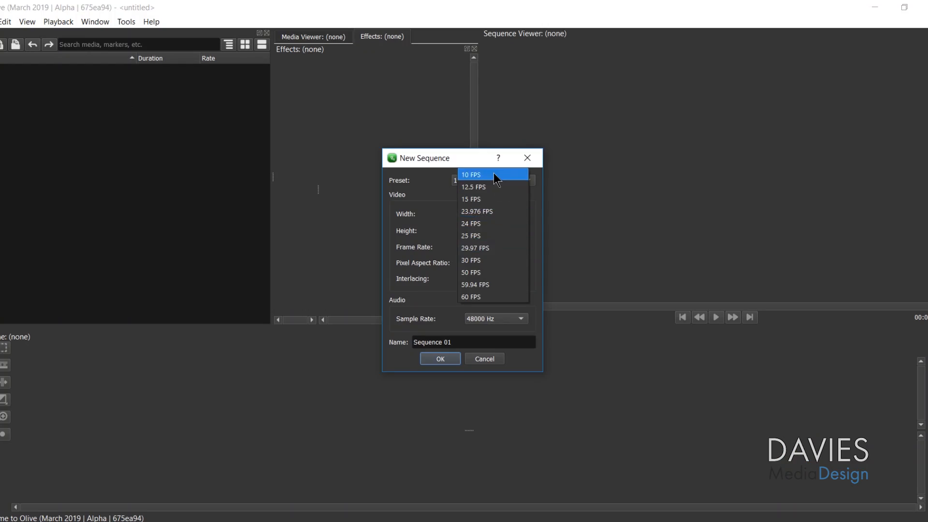
pyautogui.click(497, 248)
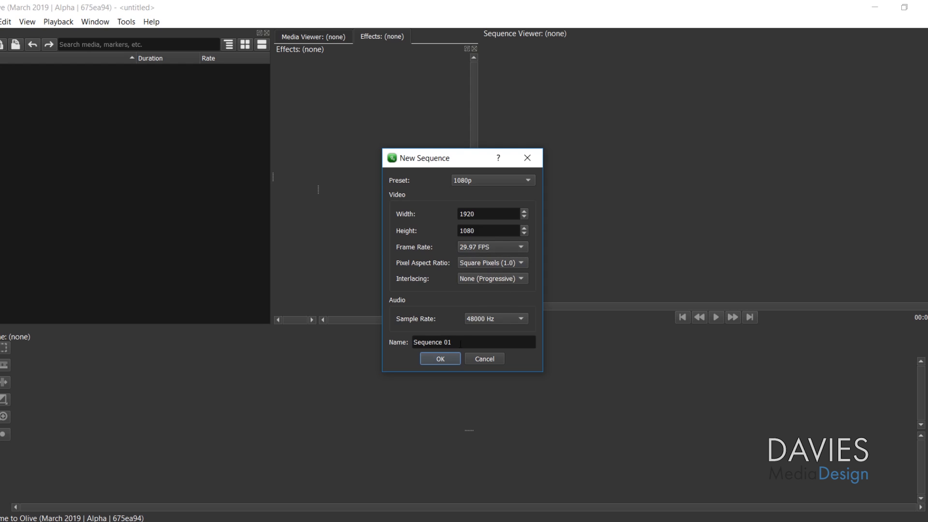
# - Name the new sequence Cinemagraph and create it
pyautogui.moveTo(460, 344); pyautogui.dragTo(423, 342)
pyautogui.write('C')
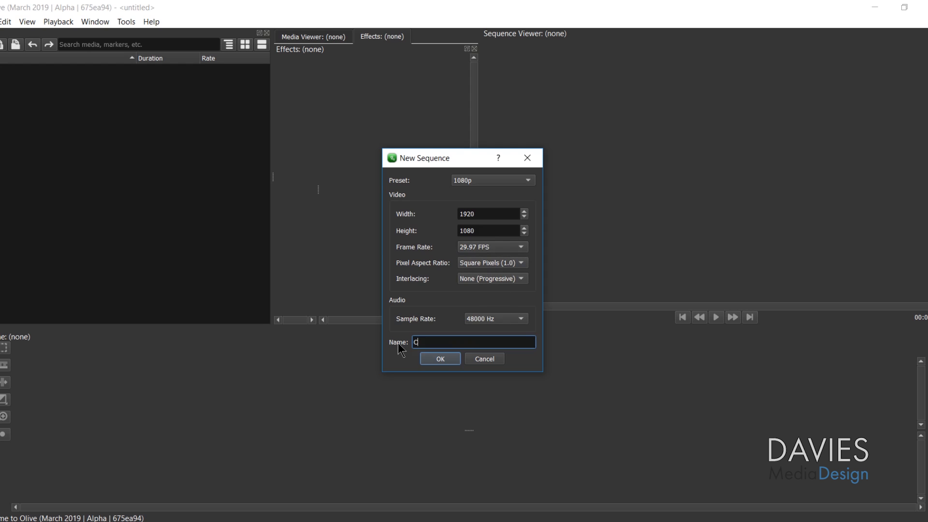
pyautogui.write('inemagrapj')
pyautogui.press('BackSpace')
pyautogui.write('h')
pyautogui.click(440, 360)
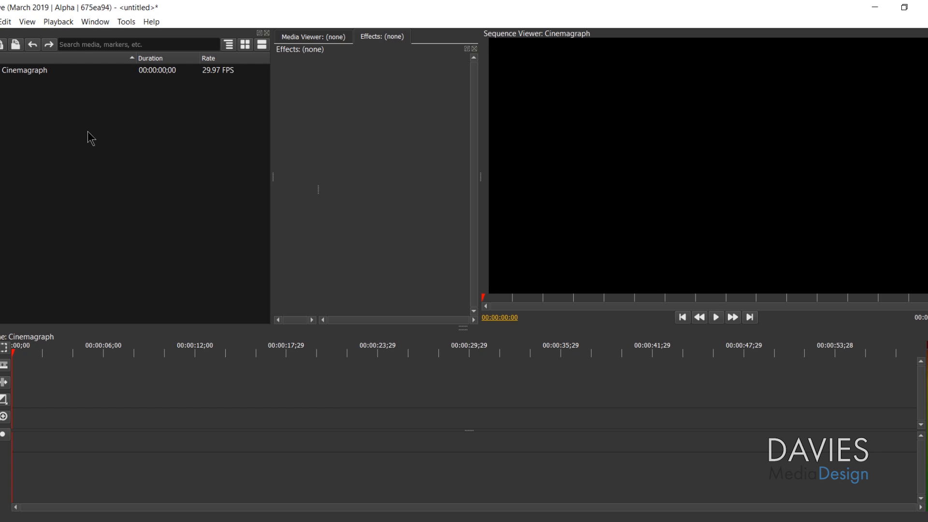
# - Import the video Milk - 4315 from the Downloads folder, searching for "milk" to find it
pyautogui.rightClick(78, 112)
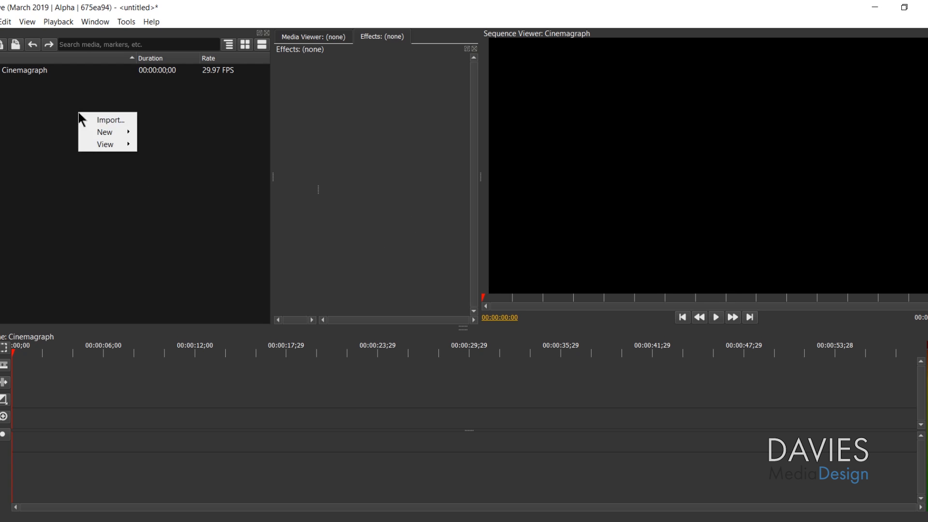
pyautogui.click(109, 120)
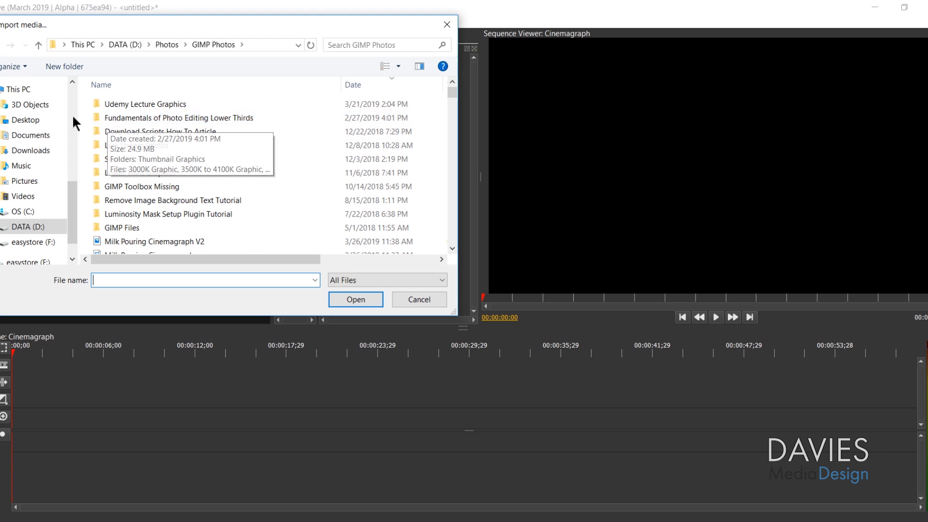
pyautogui.click(42, 150)
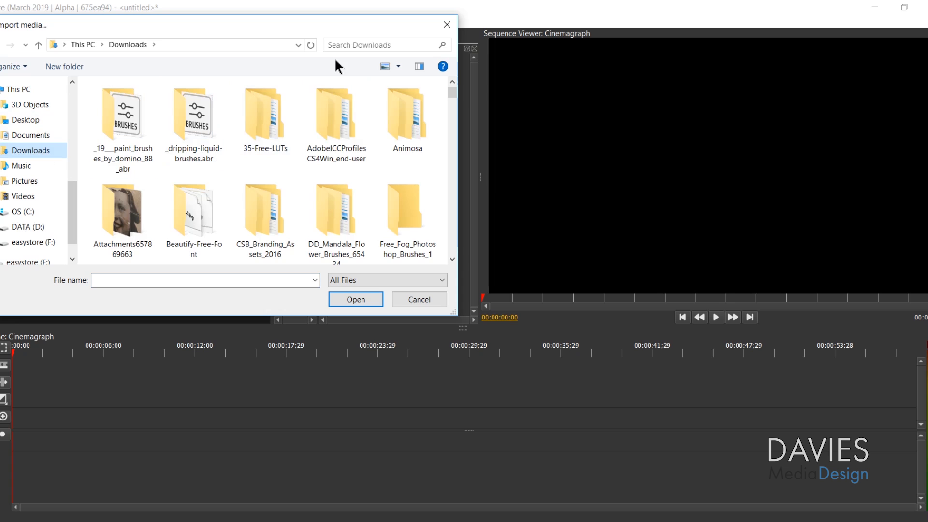
pyautogui.click(354, 45)
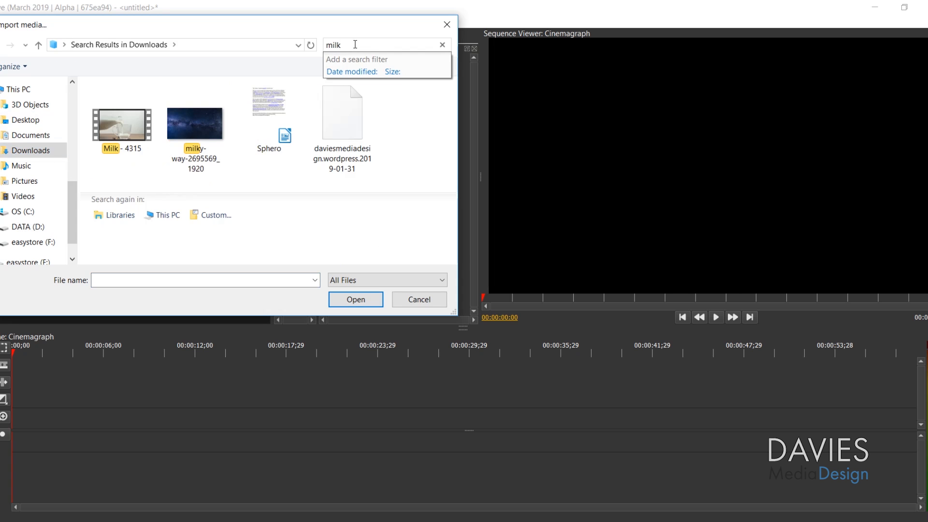
pyautogui.click(136, 117)
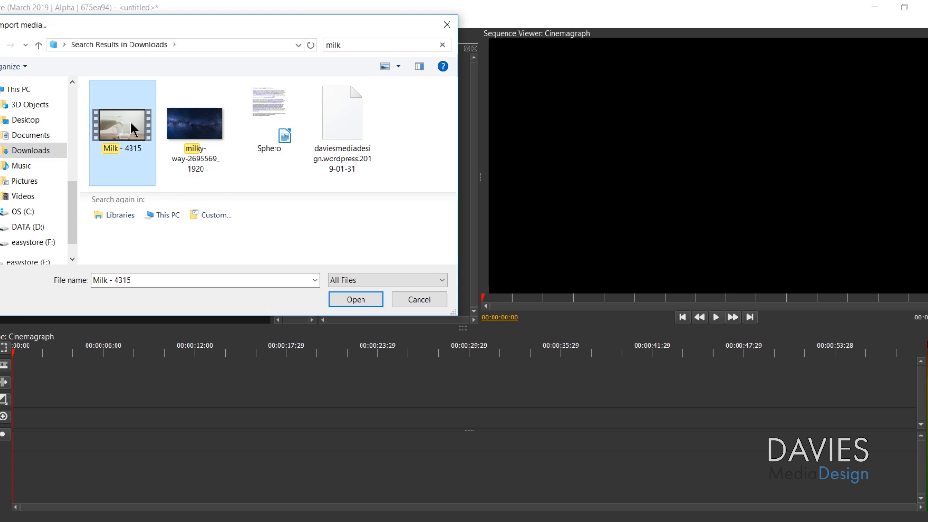
pyautogui.click(359, 299)
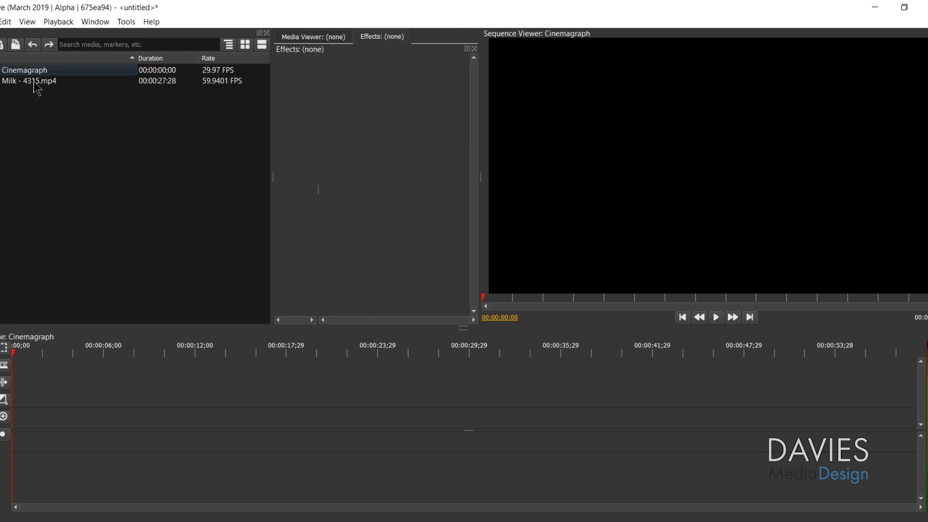
# - Create a project folder named Videos and move Milk - 4315.mp4 into it
pyautogui.rightClick(47, 120)
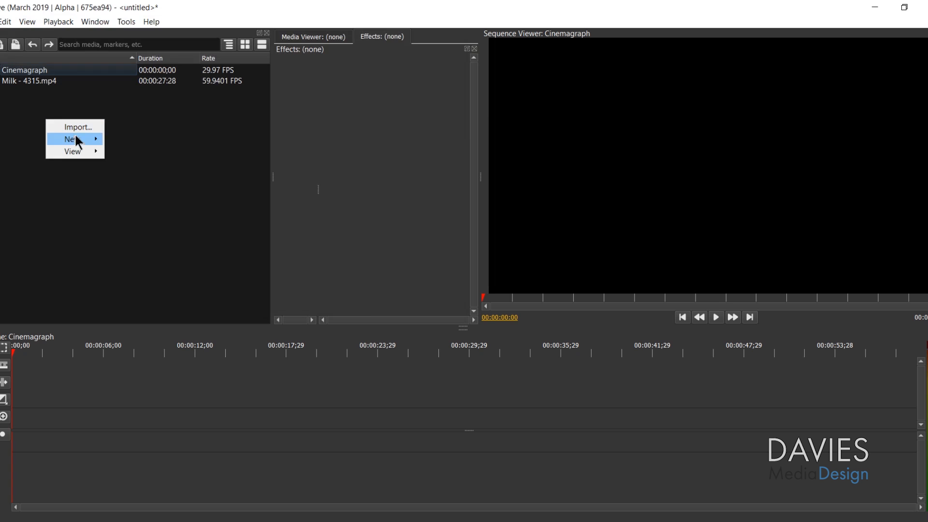
pyautogui.moveTo(80, 141)
pyautogui.click(136, 170)
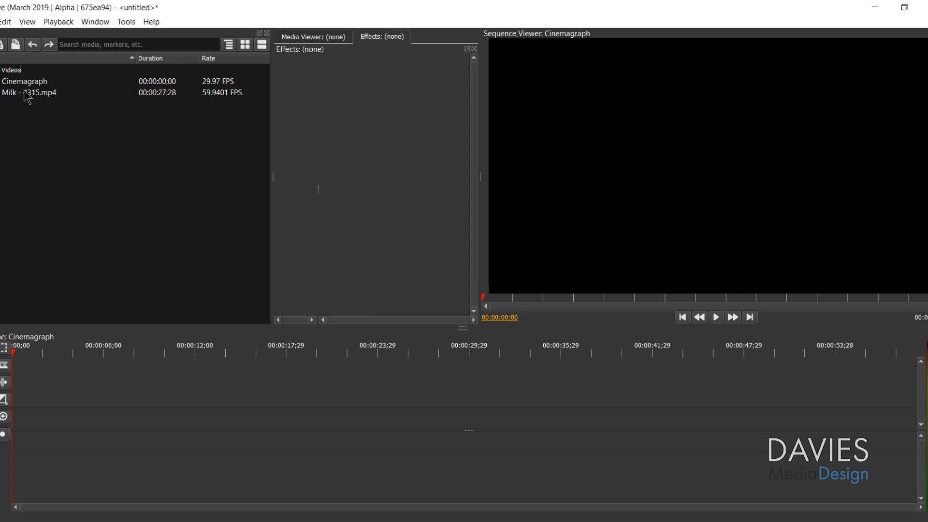
pyautogui.press('Return')
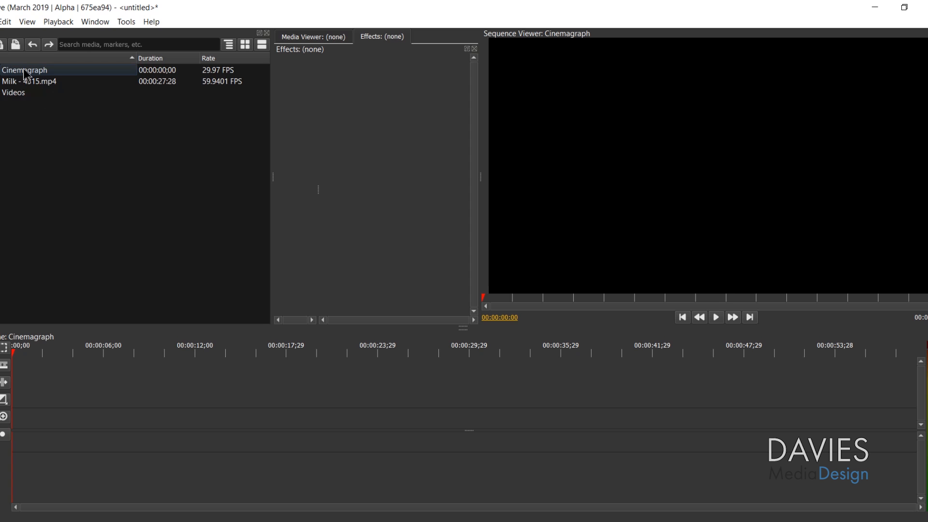
pyautogui.moveTo(29, 81)
pyautogui.mouseDown()
pyautogui.moveTo(33, 97)
pyautogui.moveTo(19, 96)
pyautogui.mouseUp()
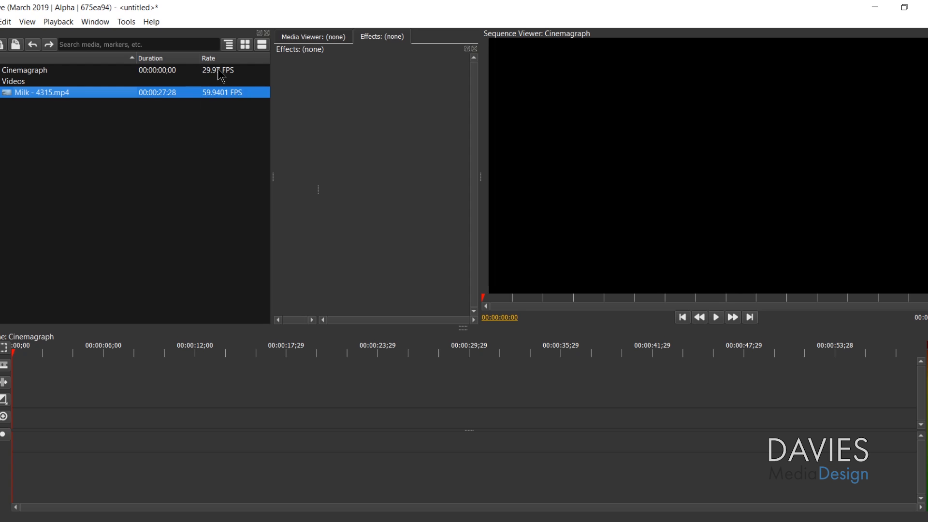
# - Place Milk - 4315.mp4 at the start of the Cinemagraph timeline and scrub to its end and back
pyautogui.moveTo(221, 75)
pyautogui.moveTo(27, 100); pyautogui.dragTo(44, 408)
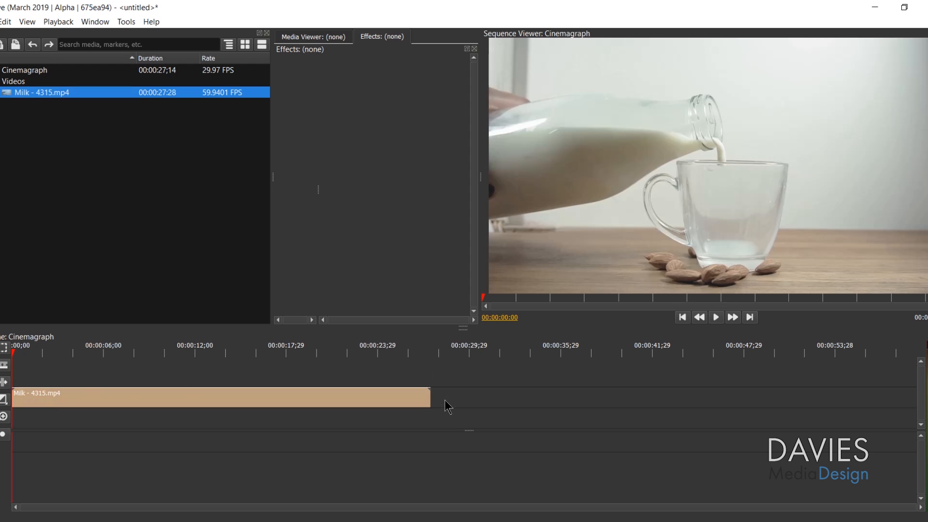
pyautogui.moveTo(393, 356); pyautogui.dragTo(432, 357)
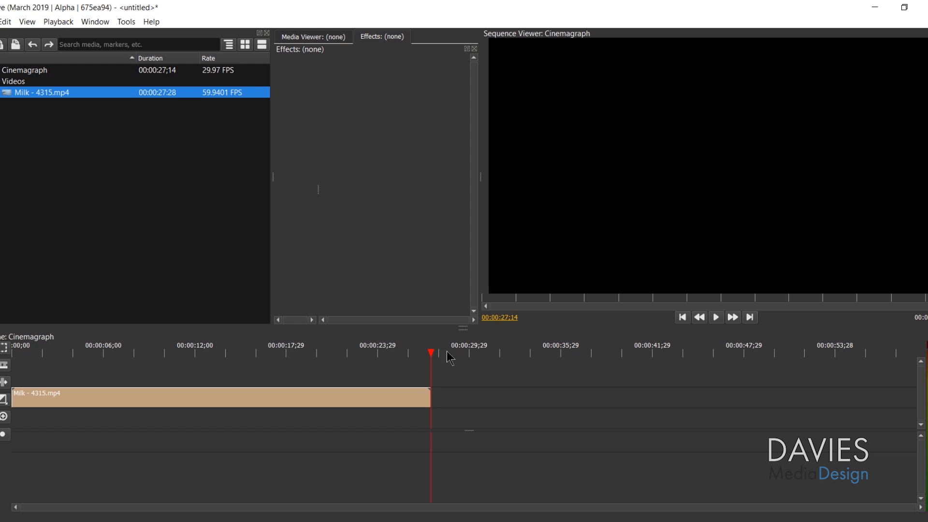
pyautogui.moveTo(432, 357); pyautogui.dragTo(2, 366)
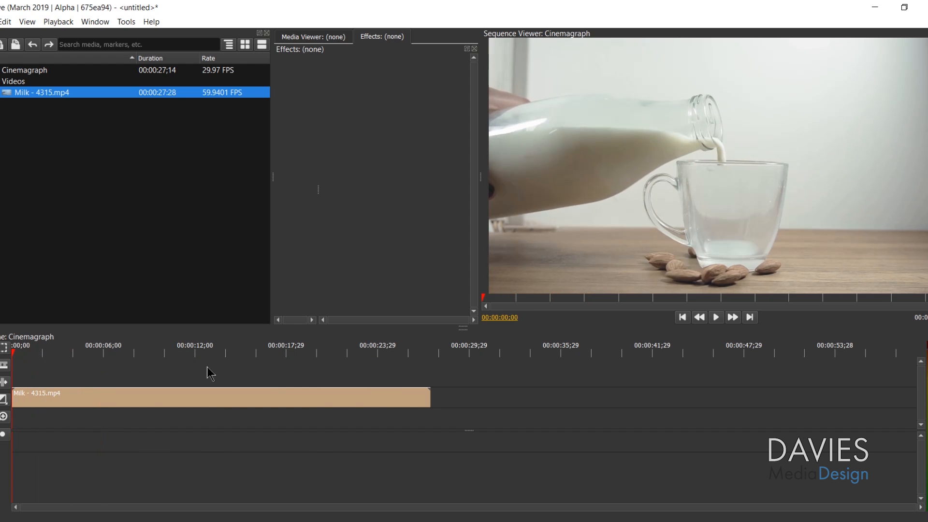
# - Play through the milk pour and split the clip at 00:00:10;22
pyautogui.press('space')
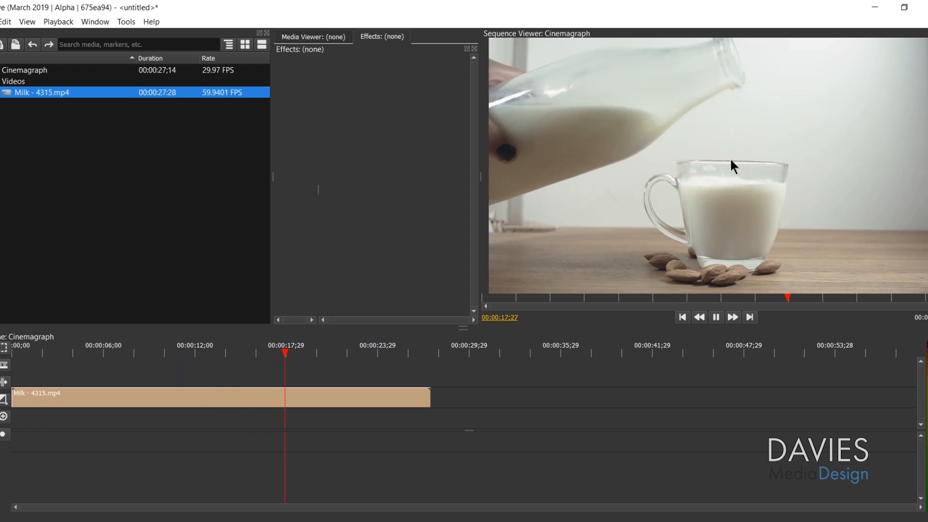
pyautogui.moveTo(234, 360); pyautogui.dragTo(134, 358)
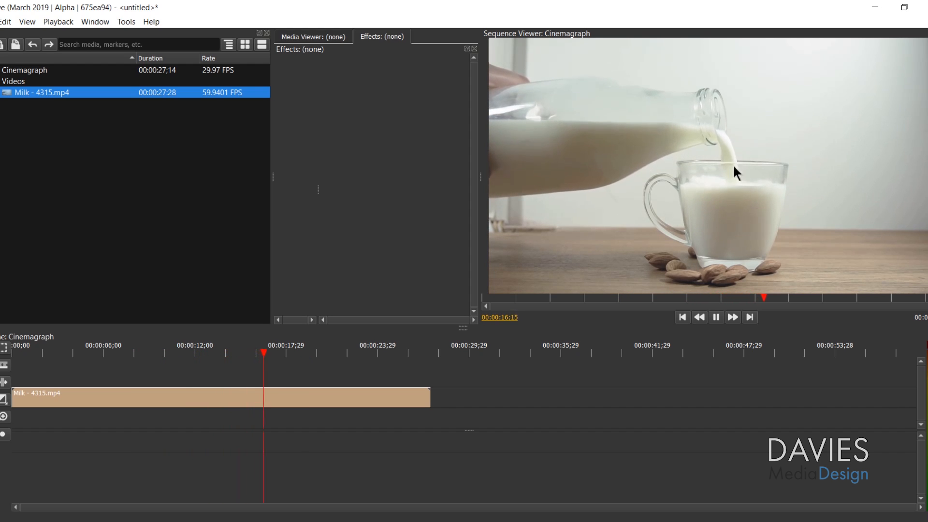
pyautogui.moveTo(236, 361)
pyautogui.mouseDown()
pyautogui.moveTo(97, 369)
pyautogui.moveTo(163, 353)
pyautogui.moveTo(276, 355)
pyautogui.moveTo(238, 358)
pyautogui.mouseUp()
pyautogui.moveTo(111, 357); pyautogui.dragTo(176, 352)
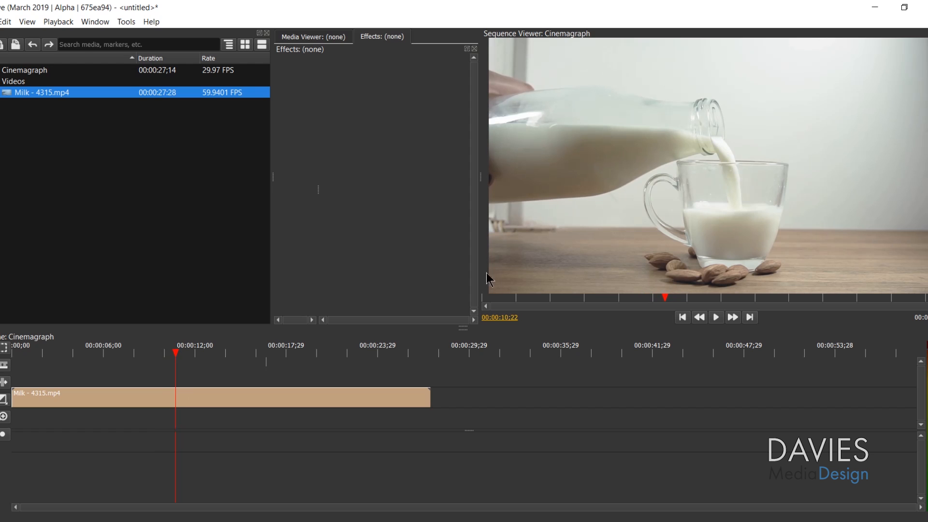
pyautogui.press('c')
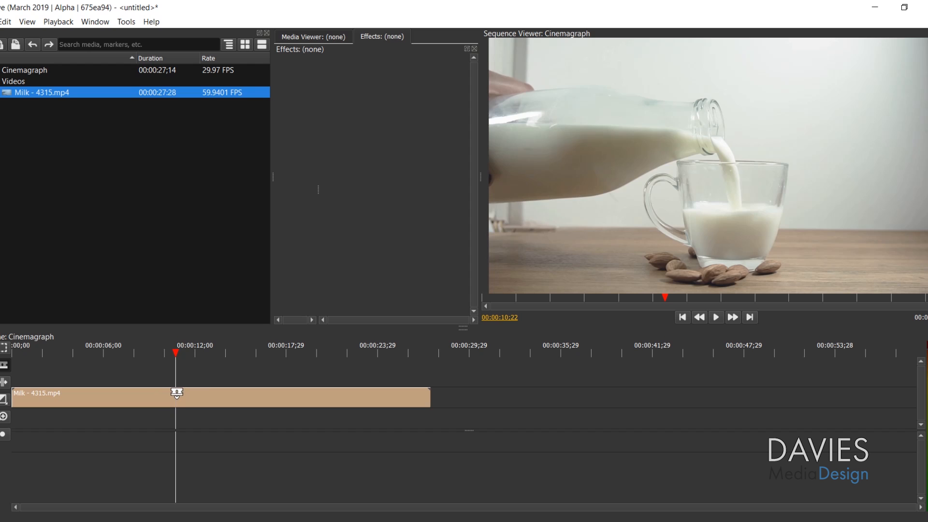
pyautogui.click(176, 393)
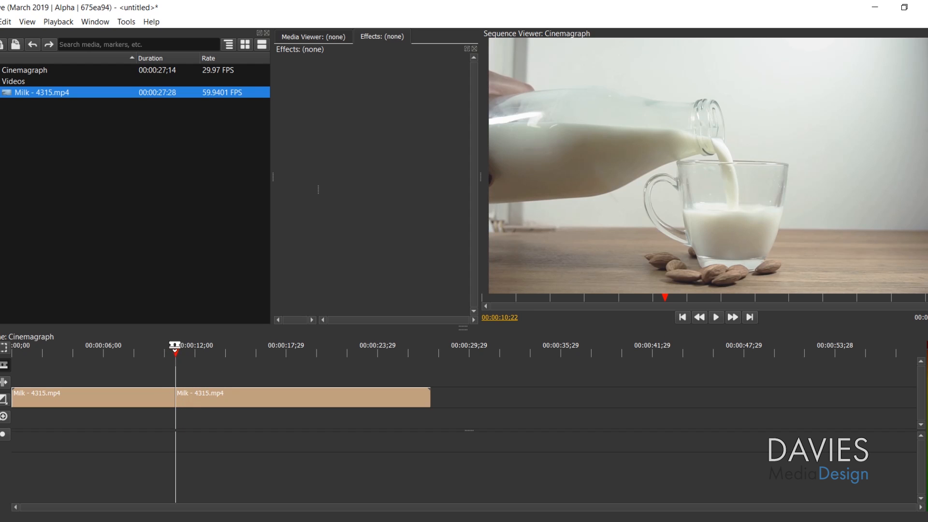
# - Delete the part of the milk clip after the cut
pyautogui.press('v')
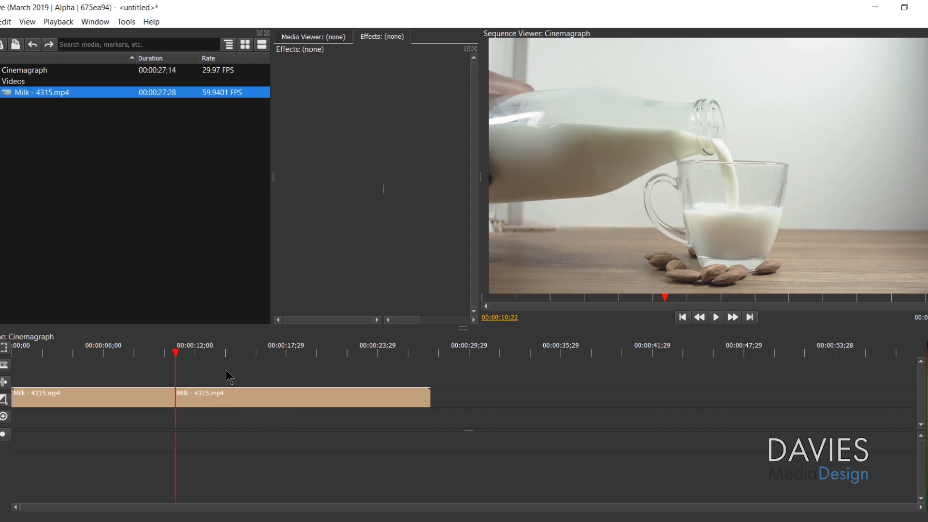
pyautogui.moveTo(239, 369); pyautogui.dragTo(275, 407)
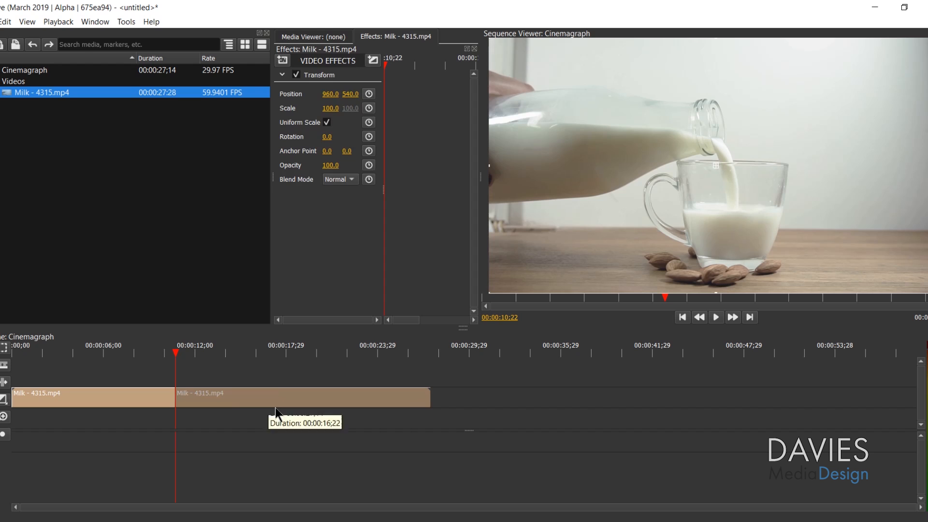
pyautogui.press('Delete')
# - Split the milk clip at 00:00:07;25
pyautogui.click(121, 352)
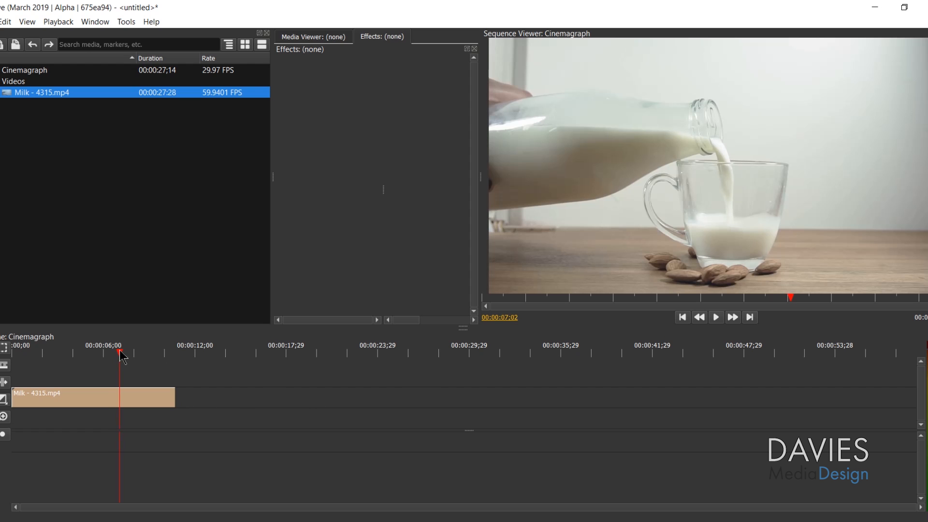
pyautogui.moveTo(120, 353)
pyautogui.mouseDown()
pyautogui.moveTo(174, 359)
pyautogui.moveTo(121, 359)
pyautogui.moveTo(133, 361)
pyautogui.mouseUp()
pyautogui.press('c')
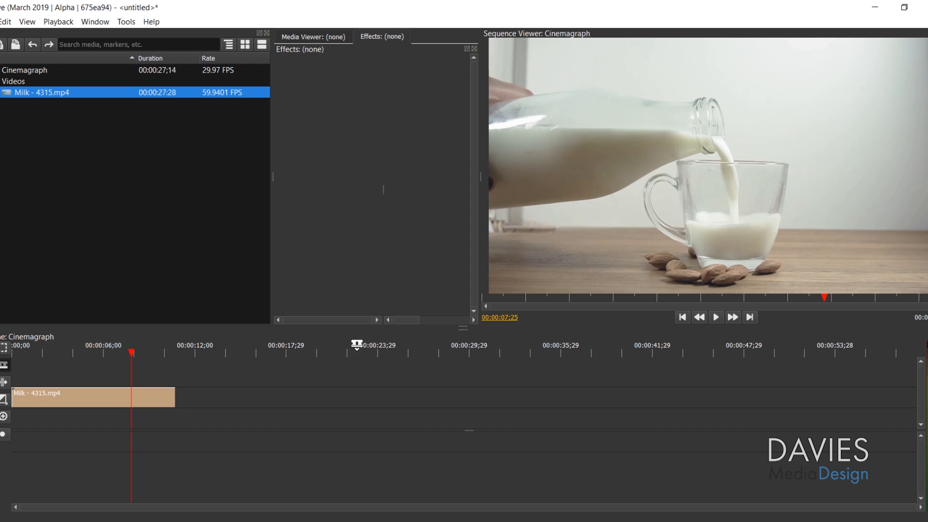
pyautogui.click(132, 393)
# - Delete the part of the milk clip before the cut and ripple delete the empty space it leaves
pyautogui.moveTo(86, 369); pyautogui.dragTo(120, 410)
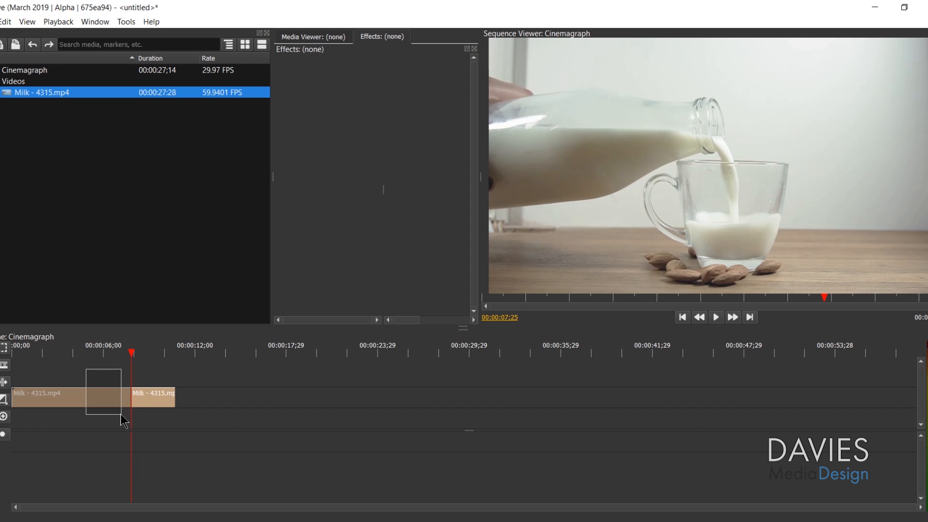
pyautogui.moveTo(121, 414); pyautogui.dragTo(122, 426)
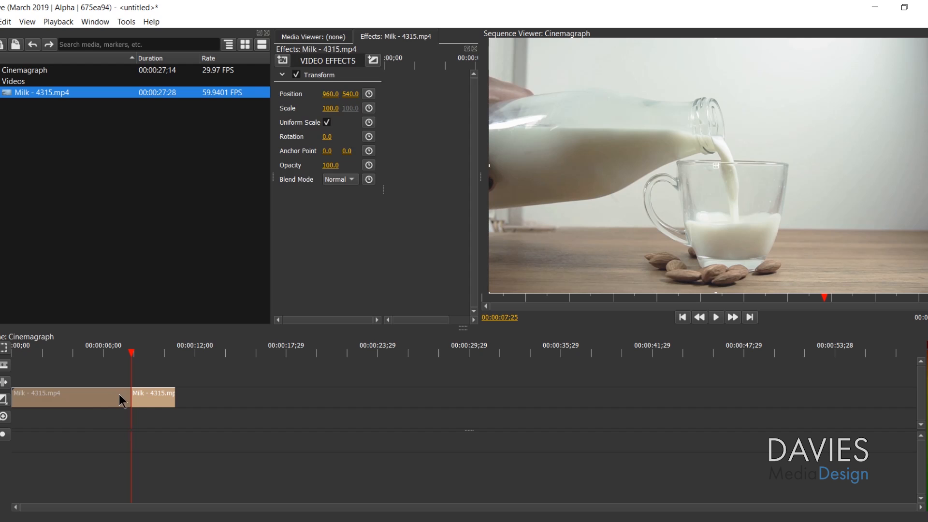
pyautogui.press('Delete')
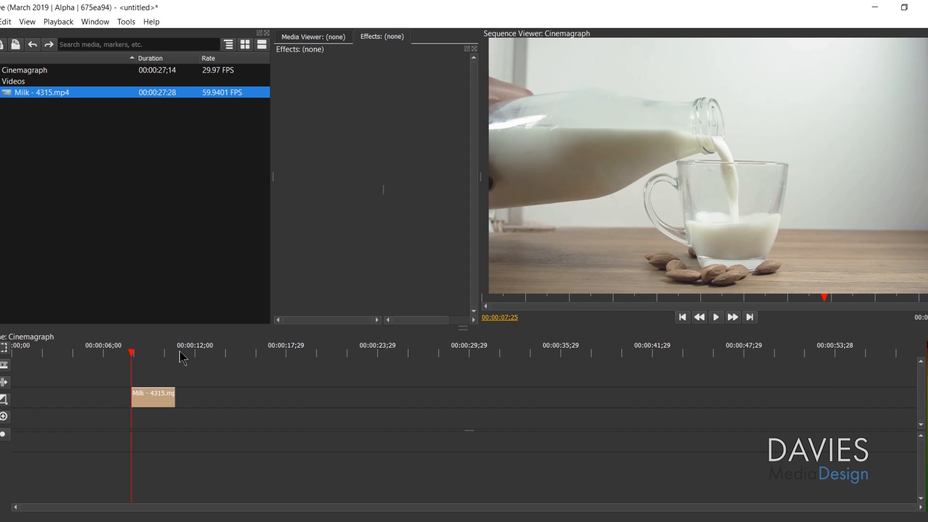
pyautogui.rightClick(43, 394)
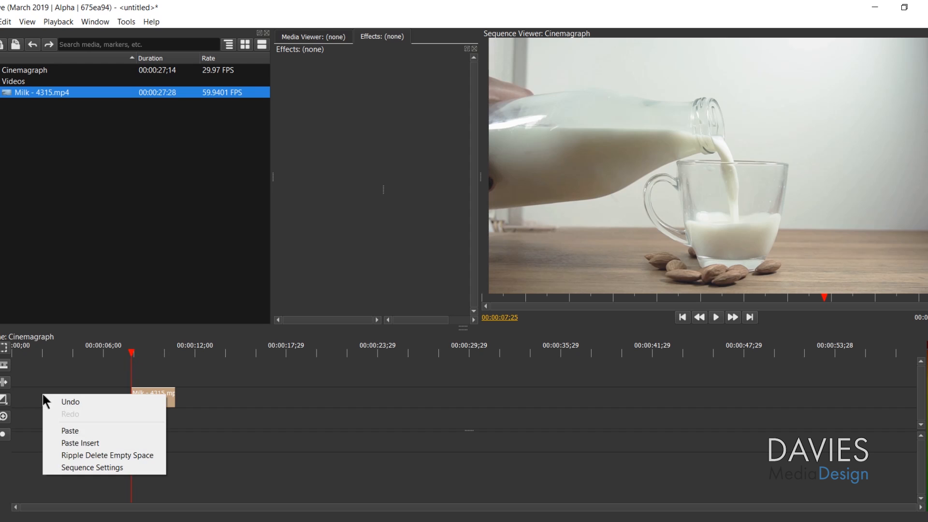
pyautogui.click(108, 455)
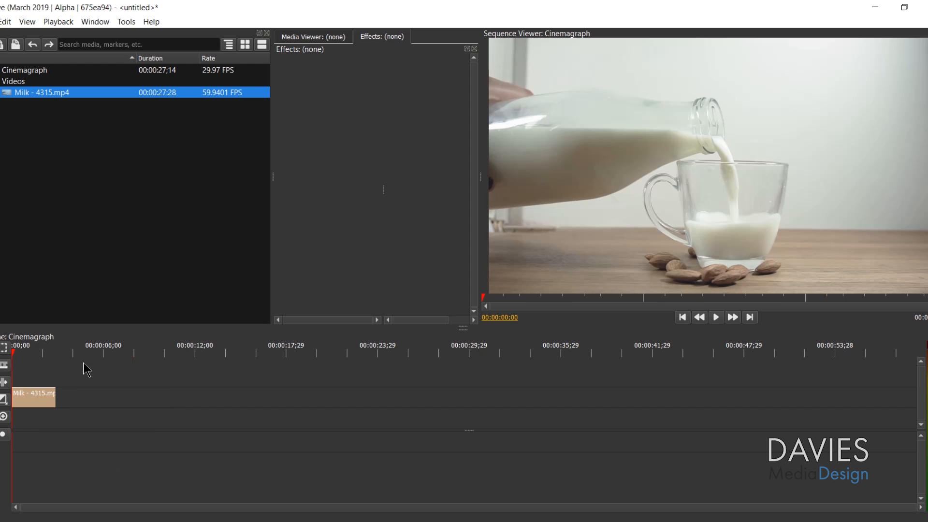
# - Play the trimmed milk clip and scrub through it to check how steady the pour is
pyautogui.click(716, 317)
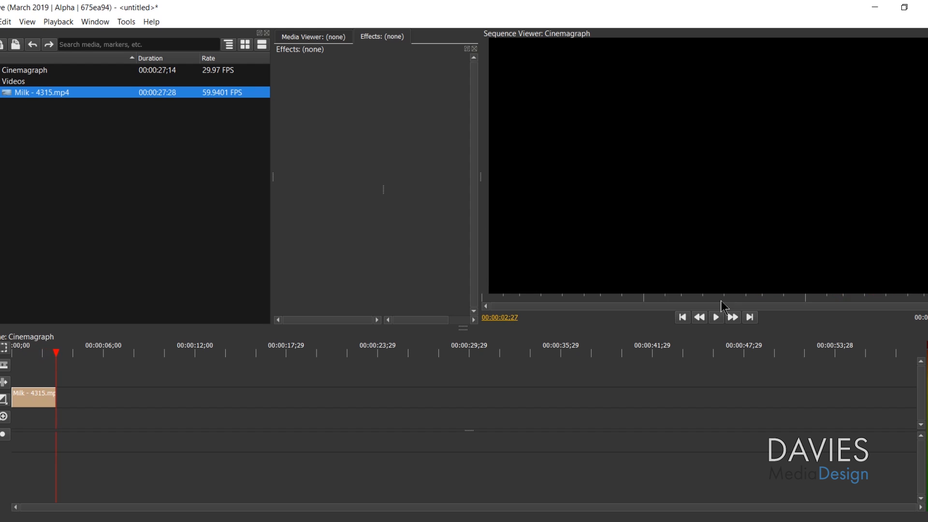
pyautogui.click(719, 317)
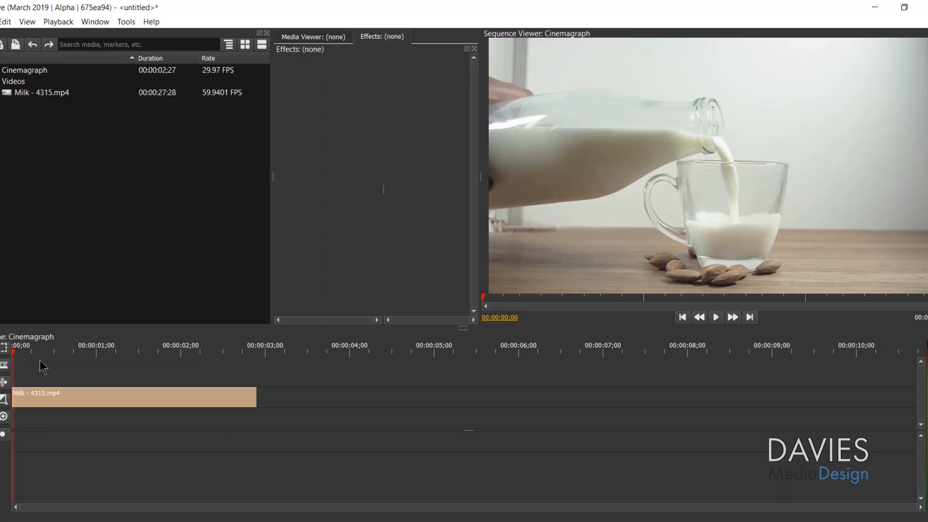
pyautogui.moveTo(16, 360); pyautogui.dragTo(222, 353)
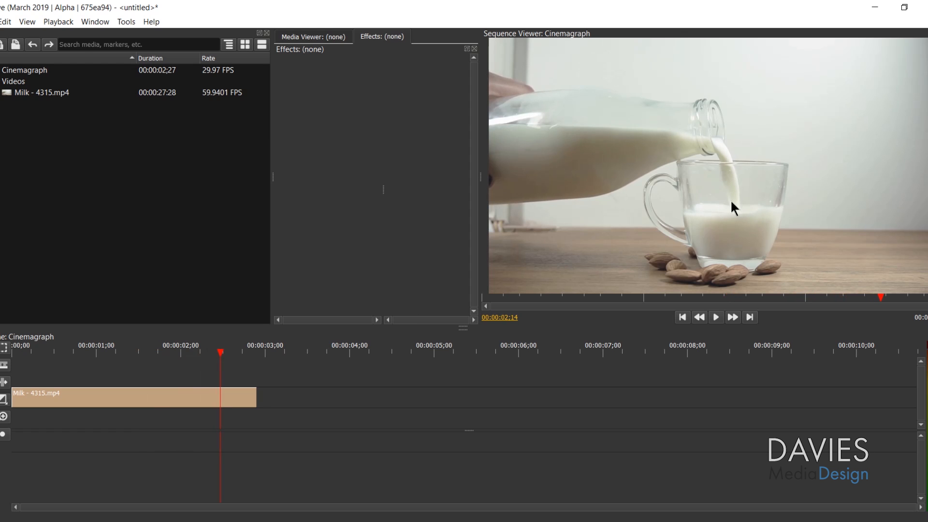
# - Split the milk clip at 00:00:02;00 and delete the part after the cut
pyautogui.moveTo(172, 354)
pyautogui.mouseDown()
pyautogui.moveTo(267, 353)
pyautogui.moveTo(83, 355)
pyautogui.moveTo(42, 365)
pyautogui.moveTo(181, 367)
pyautogui.mouseUp()
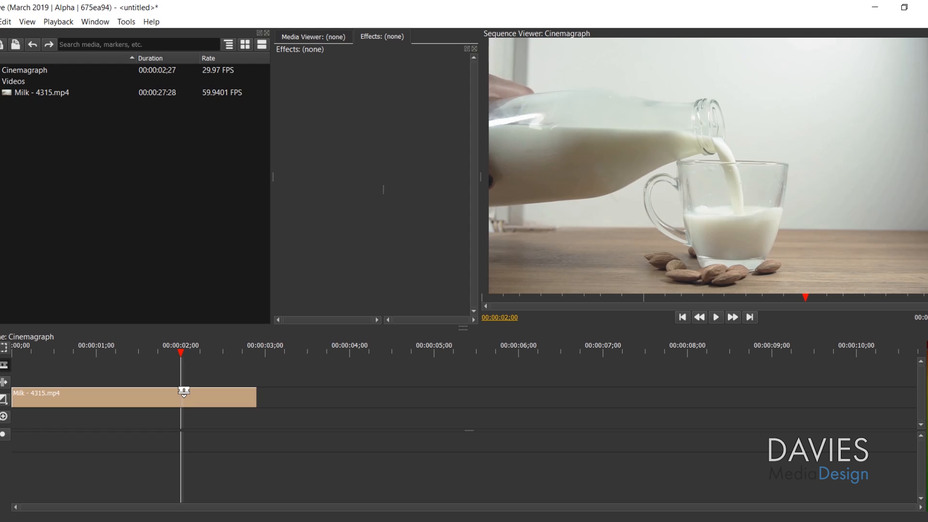
pyautogui.click(184, 391)
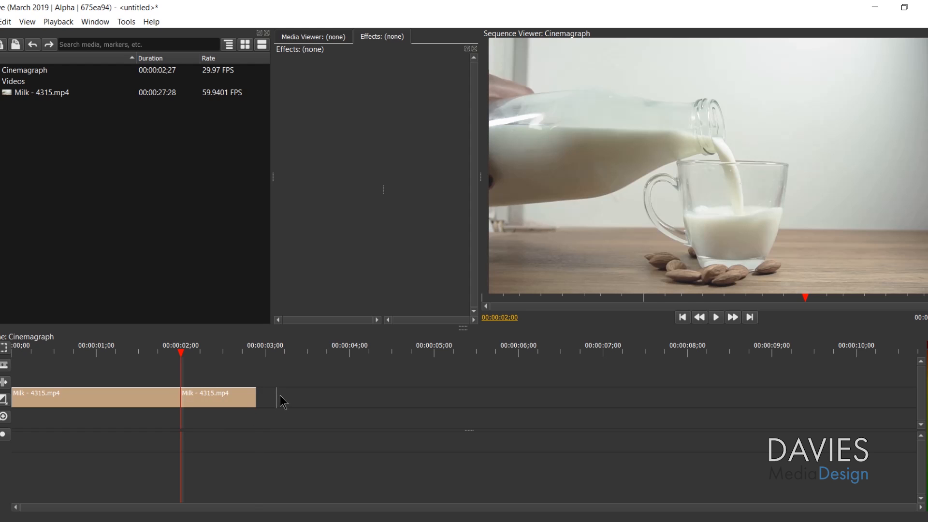
pyautogui.moveTo(283, 388); pyautogui.dragTo(234, 416)
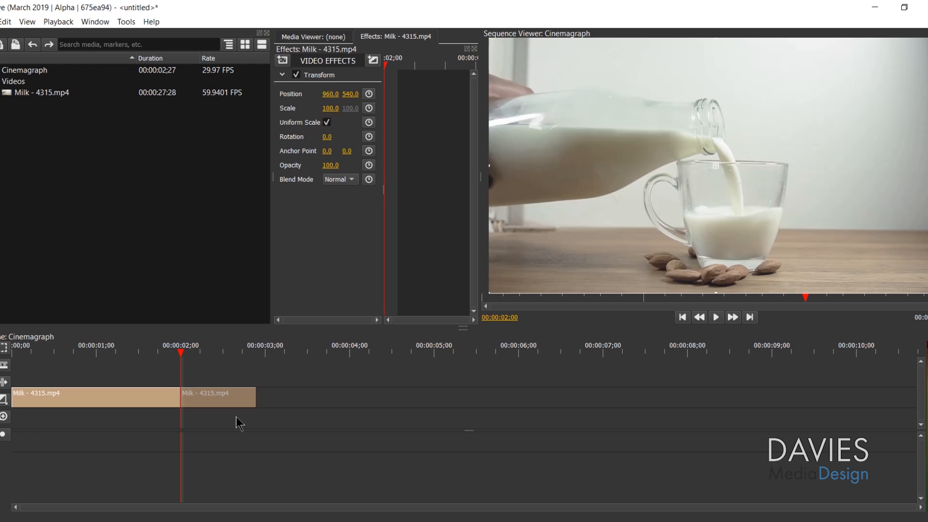
pyautogui.press('Delete')
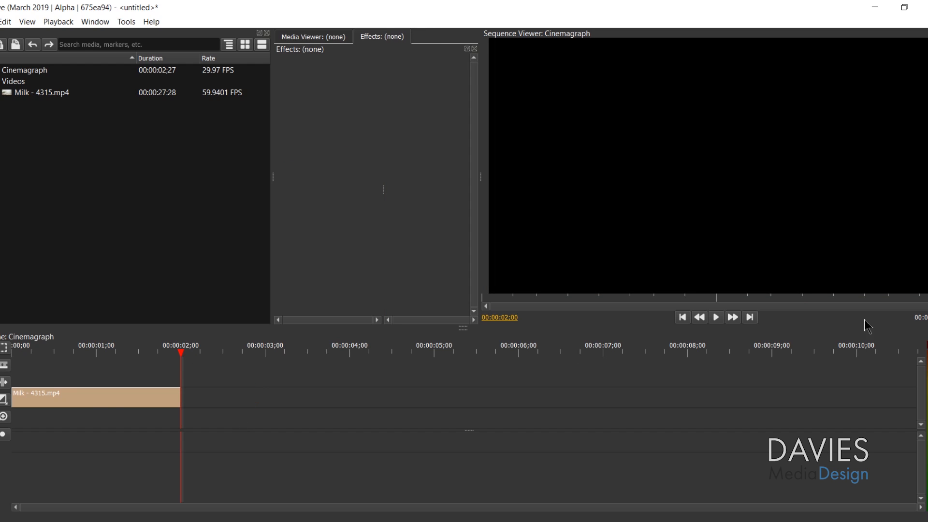
# - Save the frame at 00:00:01;26 as the PNG image Pouring a Glass of Milk in GIMP Photos, replacing the existing file
pyautogui.moveTo(43, 349)
pyautogui.mouseDown()
pyautogui.moveTo(6, 348)
pyautogui.moveTo(182, 349)
pyautogui.moveTo(114, 349)
pyautogui.moveTo(180, 349)
pyautogui.moveTo(134, 349)
pyautogui.moveTo(171, 350)
pyautogui.mouseUp()
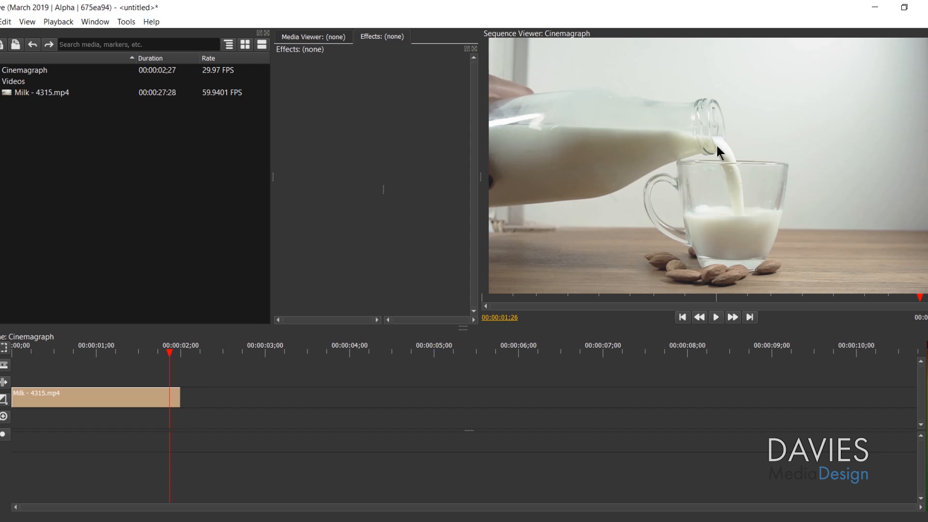
pyautogui.rightClick(662, 114)
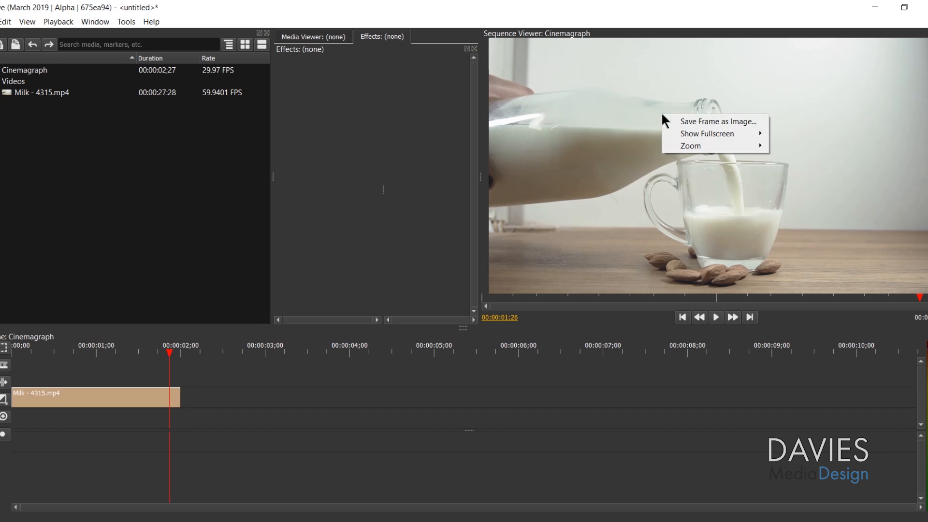
pyautogui.click(692, 122)
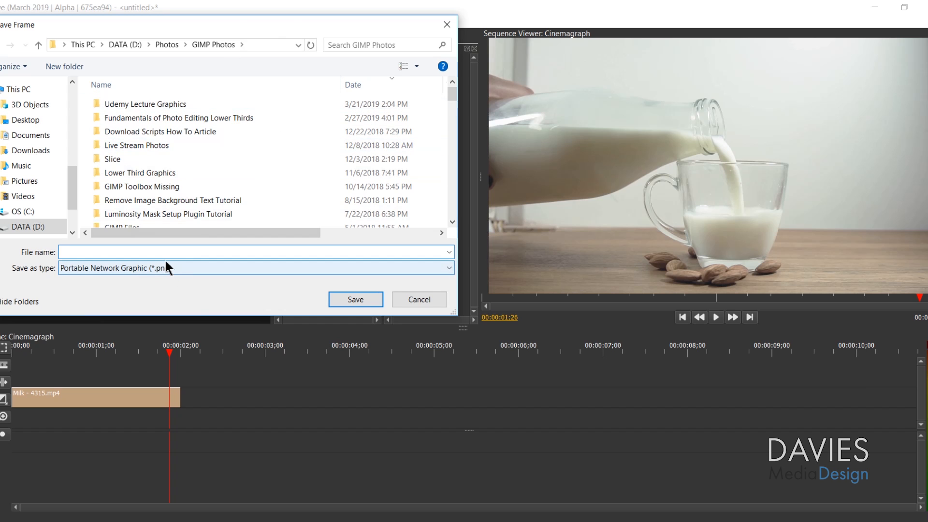
pyautogui.write('Pouring ')
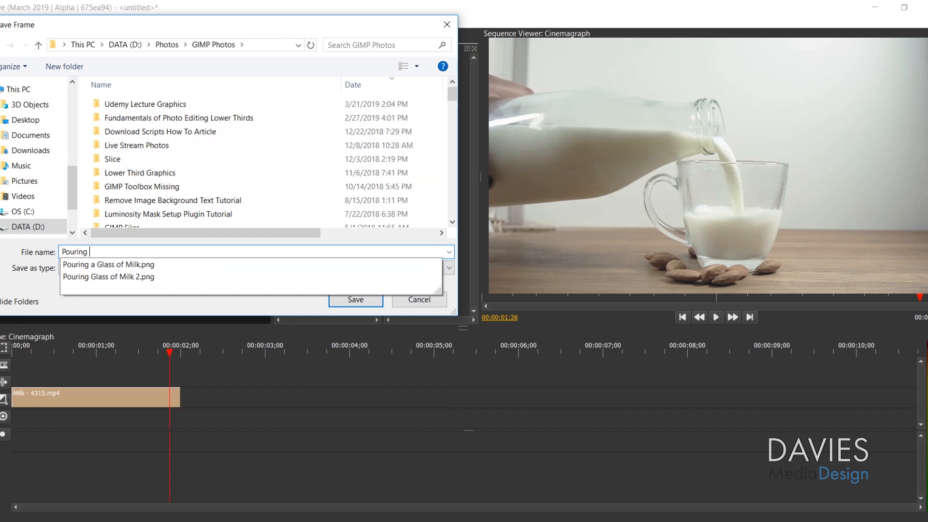
pyautogui.write('a FGl')
pyautogui.press('BackSpace')
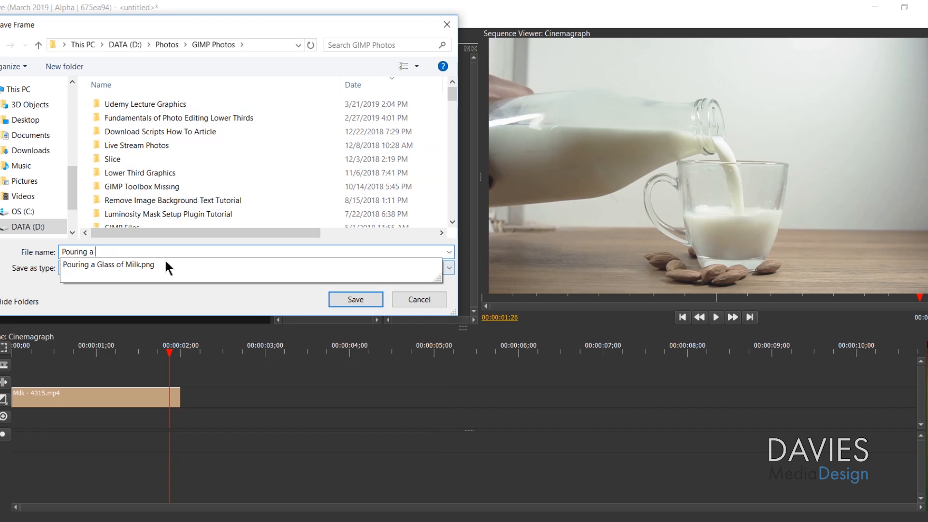
pyautogui.write('Glas')
pyautogui.click(122, 265)
pyautogui.click(137, 252)
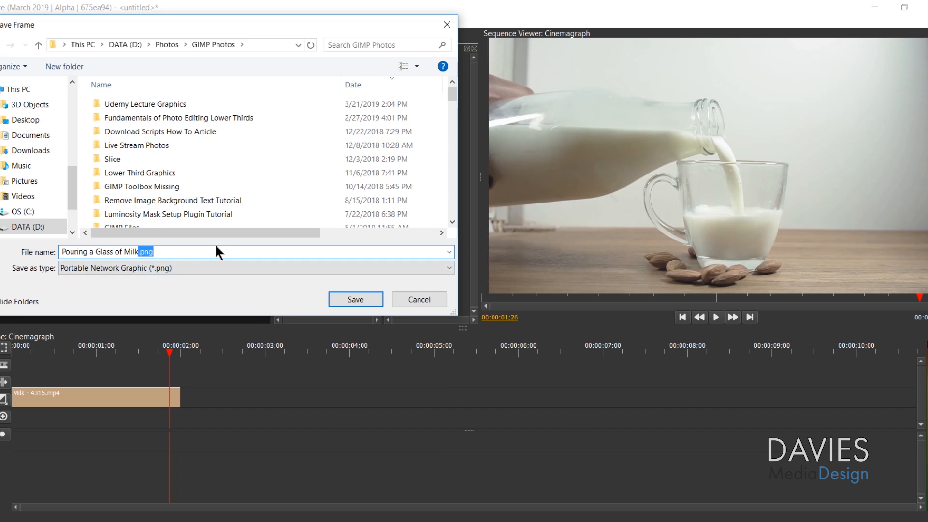
pyautogui.press('BackSpace')
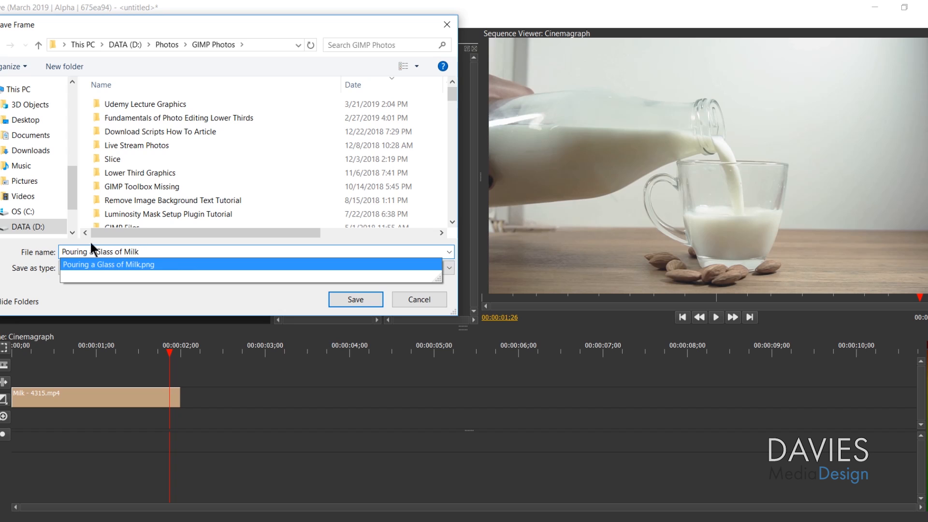
pyautogui.click(237, 297)
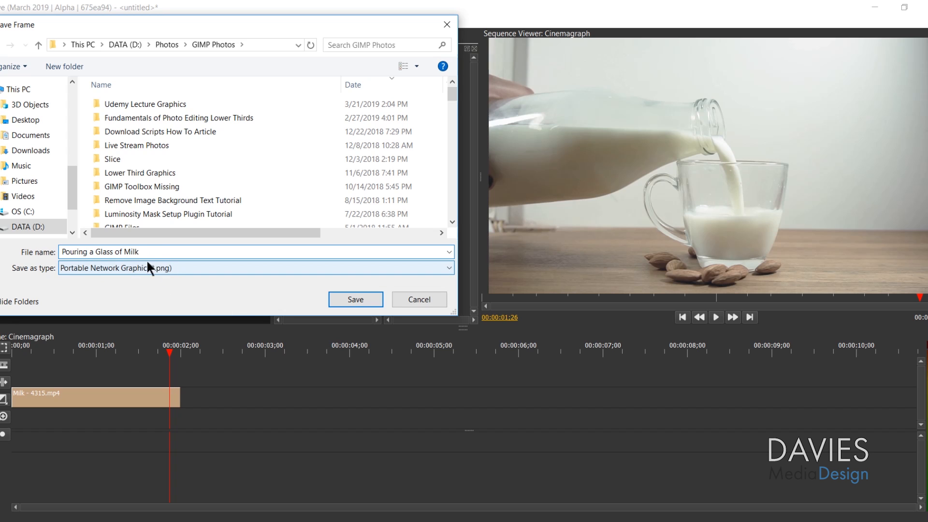
pyautogui.click(350, 300)
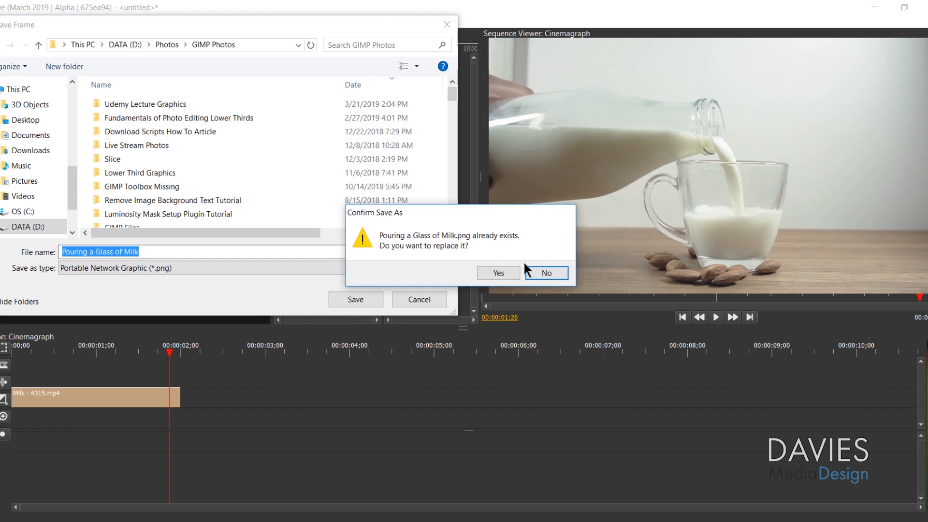
pyautogui.click(498, 272)
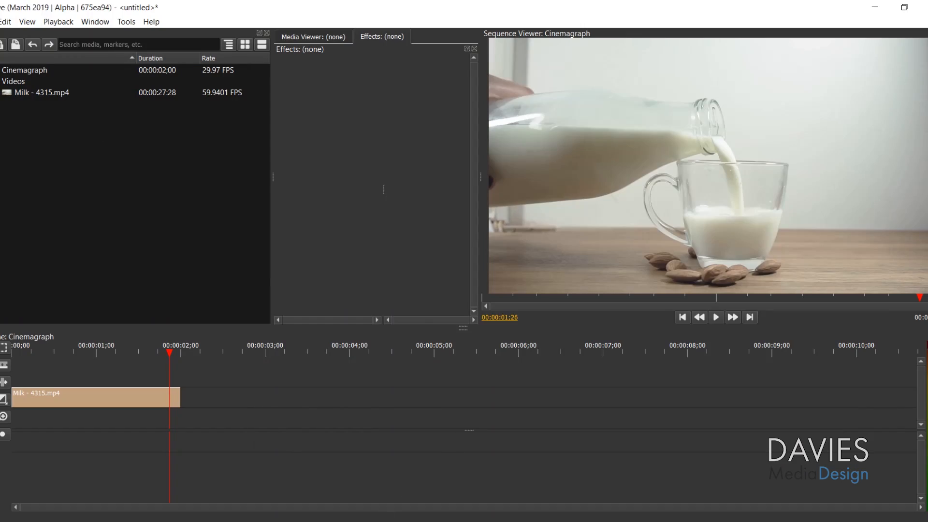
# - Switch to the GIMP Photos folder in File Explorer and open the Pouring a Glass of Milk image in GIMP
pyautogui.hotkey('alt', 'Tab')
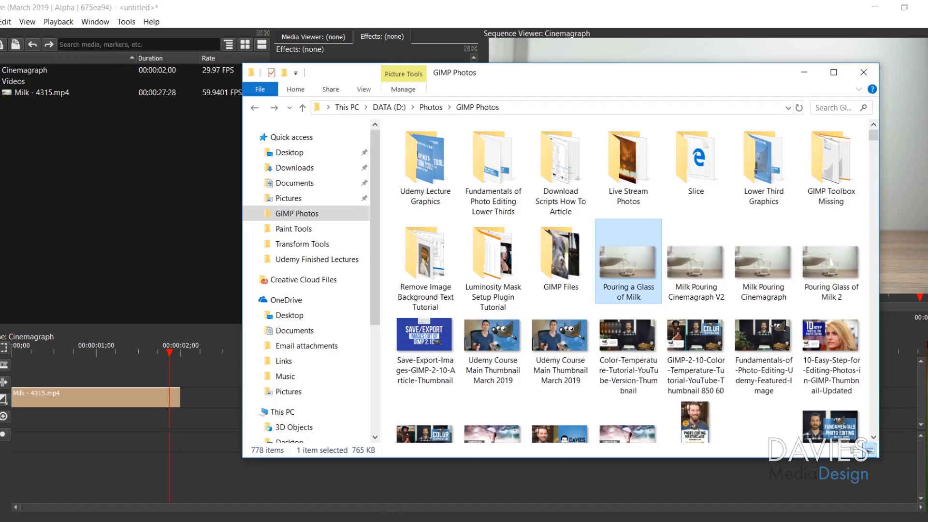
pyautogui.rightClick(620, 257)
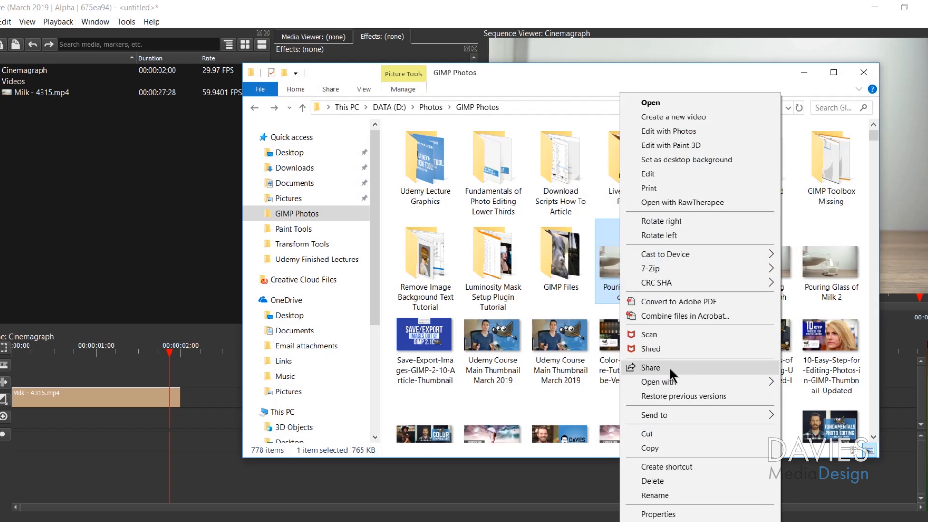
pyautogui.moveTo(672, 378)
pyautogui.click(571, 423)
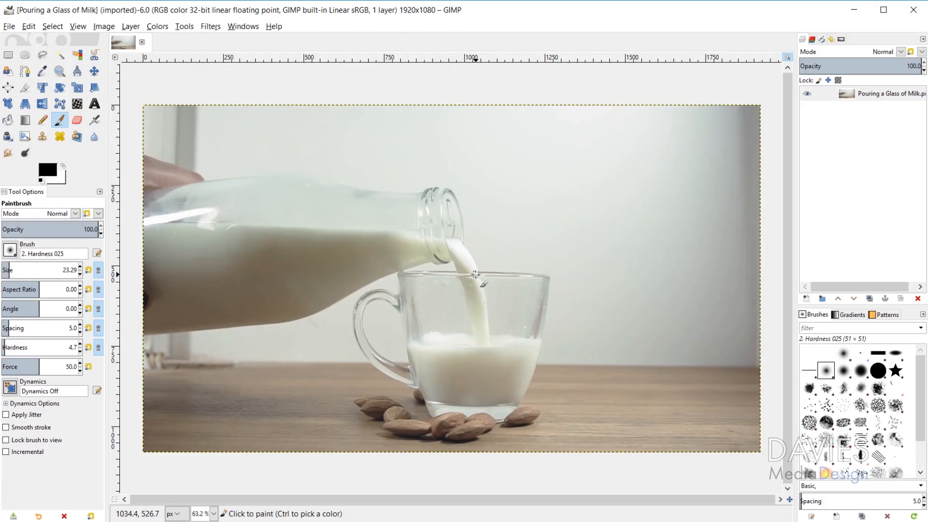
# - Turn on the Quick Mask for the milk image and make white the foreground colour
pyautogui.hotkey('shift', 'q')
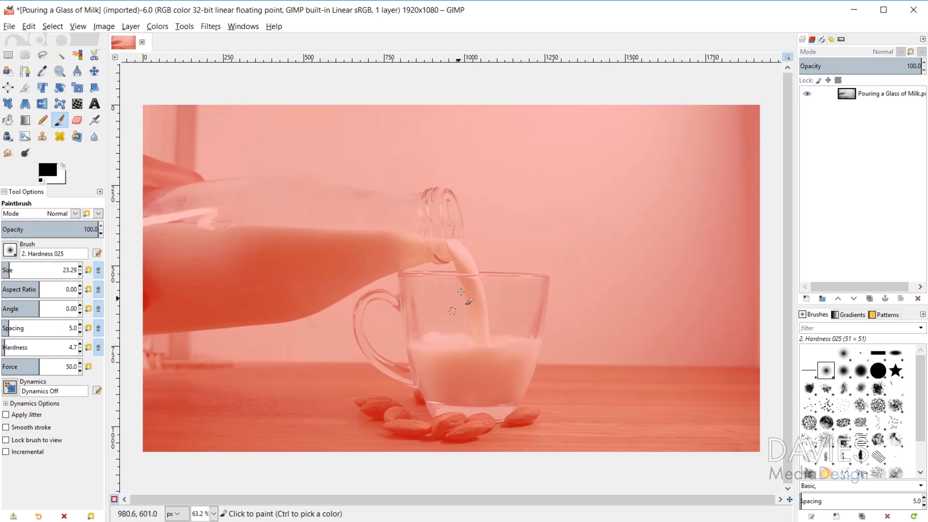
pyautogui.scroll(3, 472, 295)
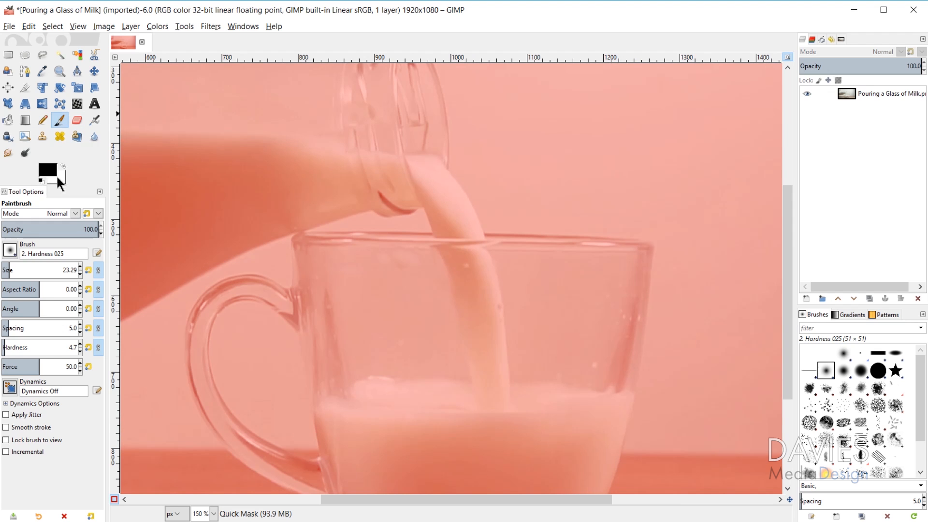
pyautogui.press('x')
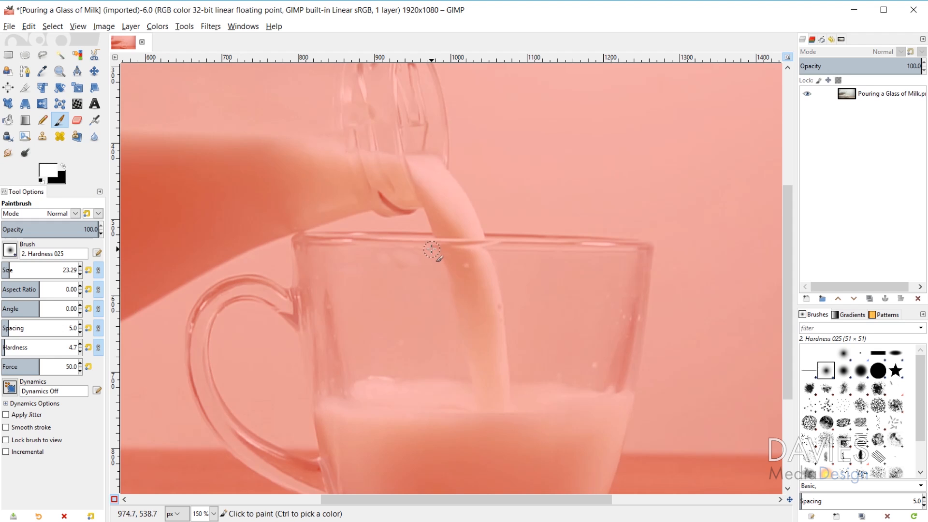
# - Increase the Paintbrush size to 51.29
pyautogui.press(']')
pyautogui.press(']')
pyautogui.press(']')
pyautogui.press(']')
pyautogui.press(']')
pyautogui.press(']')
pyautogui.press(']')
pyautogui.press(']')
pyautogui.press(']')
pyautogui.press(']')
pyautogui.press(']')
pyautogui.press(']')
pyautogui.press(']')
pyautogui.press(']')
pyautogui.press(']')
pyautogui.press(']')
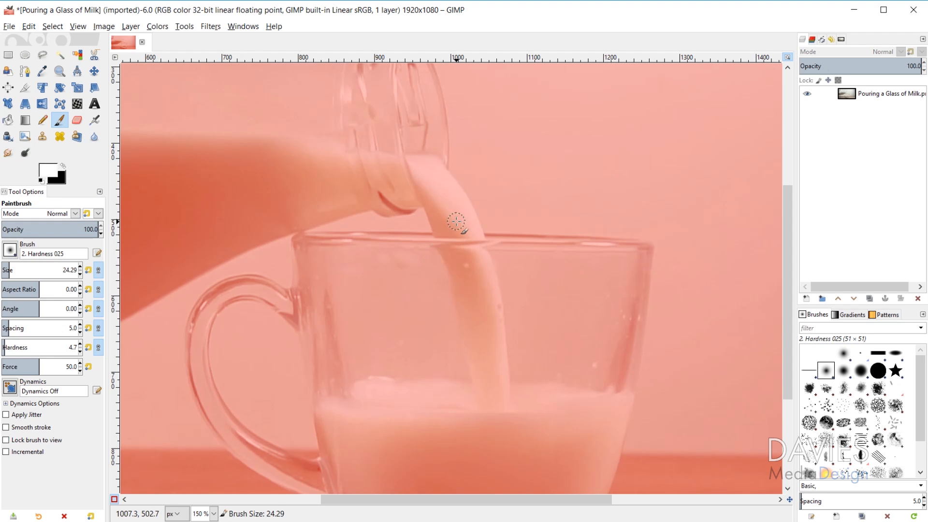
pyautogui.press(']')
pyautogui.press(']')
pyautogui.press(']')
pyautogui.press(']')
pyautogui.press(']')
pyautogui.press(']')
pyautogui.press(']')
pyautogui.press(']')
pyautogui.press(']')
pyautogui.press(']')
pyautogui.press(']')
pyautogui.press(']')
pyautogui.press(']')
pyautogui.press(']')
pyautogui.click(21, 345)
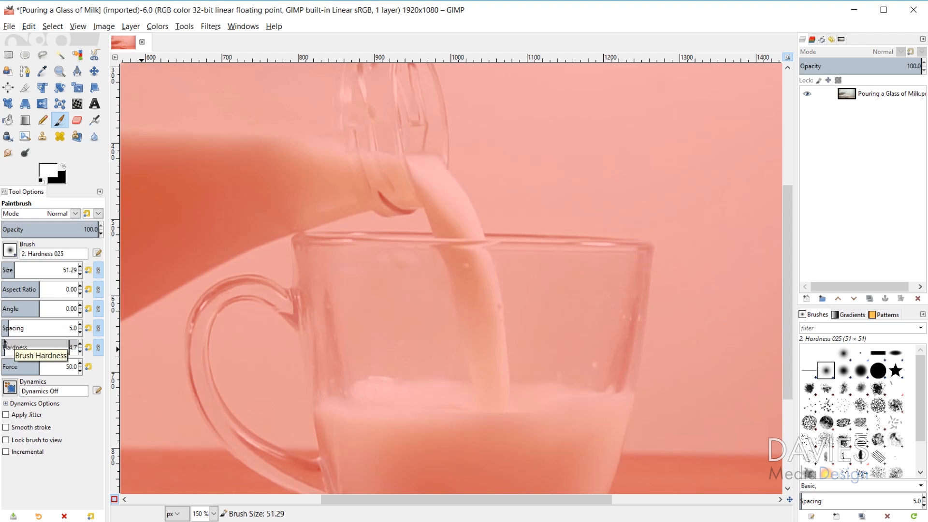
# - Paint white on the Quick Mask over the milk stream, from the bottle's mouth down to just above the milk in the cup
pyautogui.moveTo(457, 221)
pyautogui.mouseDown()
pyautogui.moveTo(438, 186)
pyautogui.moveTo(442, 220)
pyautogui.mouseUp()
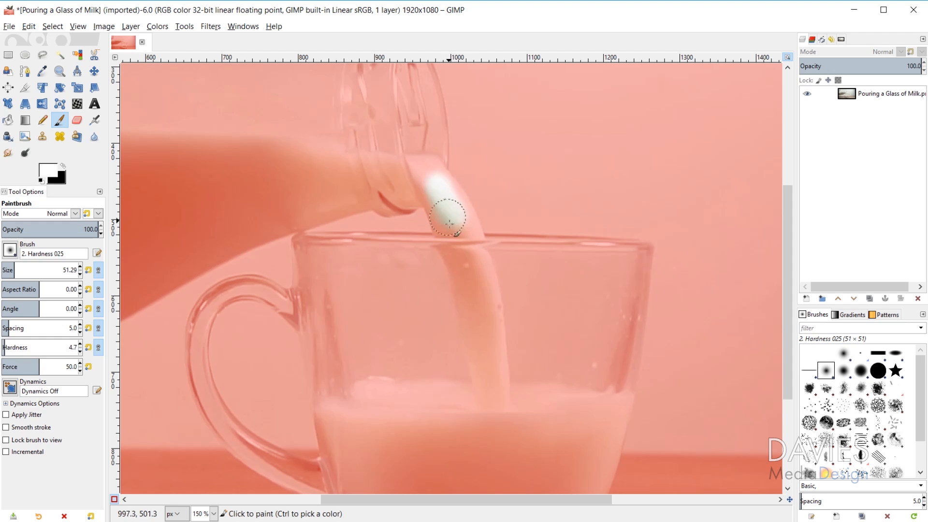
pyautogui.moveTo(432, 181)
pyautogui.mouseDown()
pyautogui.moveTo(448, 198)
pyautogui.moveTo(480, 361)
pyautogui.moveTo(472, 259)
pyautogui.moveTo(491, 305)
pyautogui.moveTo(492, 363)
pyautogui.moveTo(481, 365)
pyautogui.moveTo(491, 372)
pyautogui.mouseUp()
pyautogui.moveTo(468, 265)
pyautogui.mouseDown()
pyautogui.moveTo(438, 174)
pyautogui.moveTo(422, 163)
pyautogui.moveTo(420, 175)
pyautogui.moveTo(451, 196)
pyautogui.moveTo(468, 229)
pyautogui.moveTo(493, 370)
pyautogui.mouseUp()
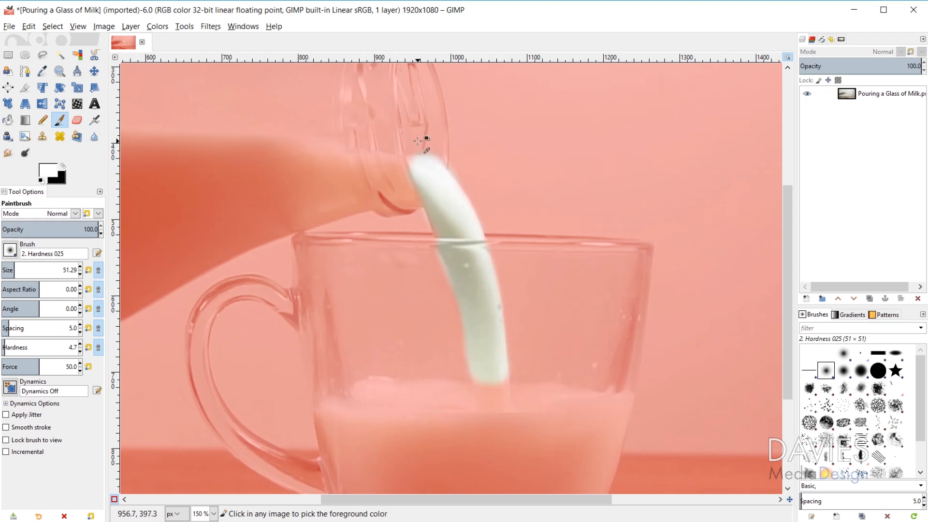
# - Reduce the Paintbrush size to 11.29 for touching up the Quick Mask around the bottle's mouth
pyautogui.scroll(4, 424, 139)
pyautogui.press('[')
pyautogui.press('[')
pyautogui.press('[')
pyautogui.press('[')
pyautogui.press('[')
pyautogui.press('[')
pyautogui.press('[')
pyautogui.press('[')
pyautogui.press('[')
pyautogui.press('[')
pyautogui.press('[')
pyautogui.press('[')
pyautogui.press('[')
pyautogui.press('[')
pyautogui.press('[')
pyautogui.press('[')
pyautogui.press('[')
pyautogui.press('[')
pyautogui.press('[')
pyautogui.press('[')
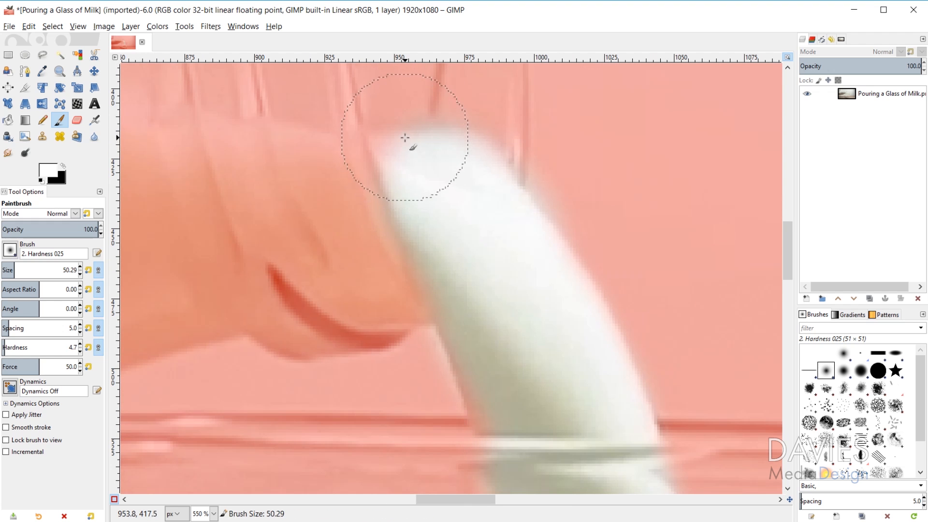
pyautogui.press('[')
pyautogui.press('[')
pyautogui.press('[')
pyautogui.press('[')
pyautogui.press('[')
pyautogui.press('[')
pyautogui.press('[')
pyautogui.press('[')
pyautogui.press('[')
pyautogui.press('[')
pyautogui.press('[')
pyautogui.press('[')
pyautogui.press('[')
pyautogui.press('[')
pyautogui.press('[')
pyautogui.press('[')
# - Paint white on the Quick Mask along the stream's edges, from the bottle's mouth down past the cup's rim
pyautogui.moveTo(394, 162)
pyautogui.mouseDown()
pyautogui.moveTo(379, 141)
pyautogui.moveTo(407, 143)
pyautogui.moveTo(391, 158)
pyautogui.moveTo(382, 139)
pyautogui.moveTo(452, 136)
pyautogui.moveTo(496, 169)
pyautogui.moveTo(402, 132)
pyautogui.mouseUp()
pyautogui.moveTo(462, 132); pyautogui.dragTo(530, 226)
pyautogui.scroll(-5, 612, 341)
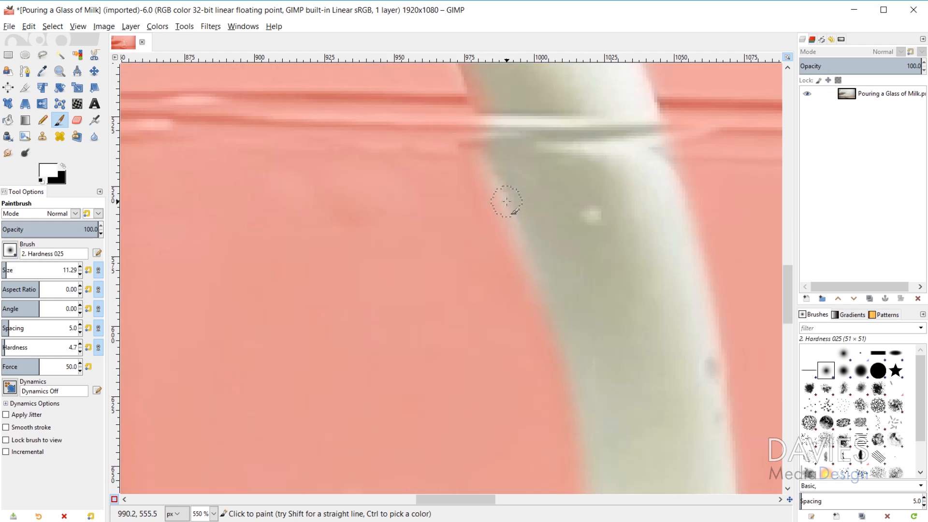
# - Paint white over the corners and bottom edge of the stream's lower end, just above the milk in the cup
pyautogui.press('x')
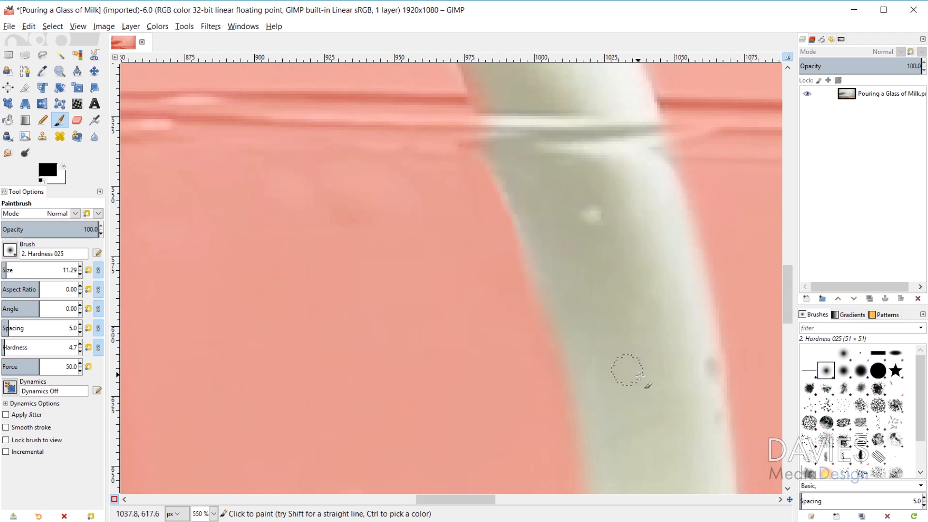
pyautogui.scroll(-5, 643, 378)
pyautogui.moveTo(490, 499); pyautogui.dragTo(515, 499)
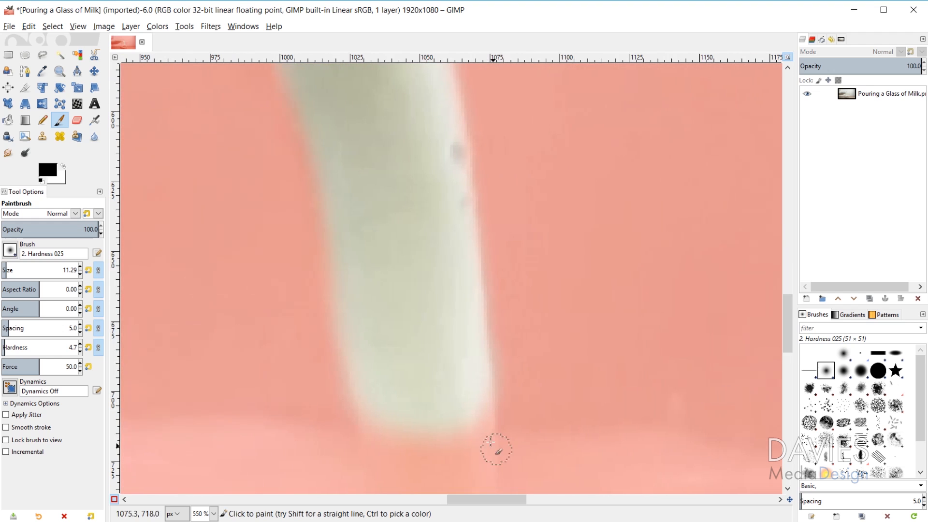
pyautogui.press('x')
pyautogui.moveTo(474, 419); pyautogui.dragTo(483, 412)
pyautogui.scroll(-3, 320, 342)
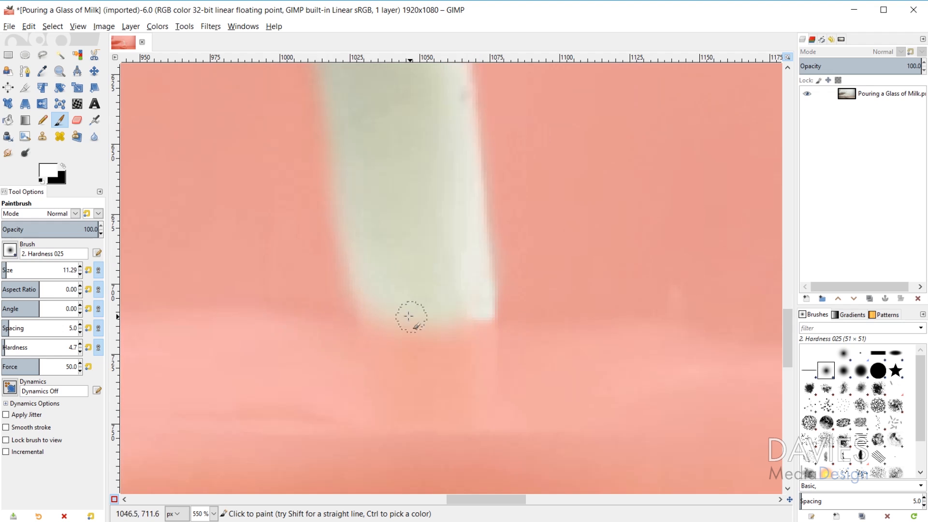
pyautogui.moveTo(361, 285)
pyautogui.mouseDown()
pyautogui.moveTo(367, 308)
pyautogui.moveTo(381, 316)
pyautogui.moveTo(437, 317)
pyautogui.moveTo(483, 311)
pyautogui.moveTo(468, 305)
pyautogui.moveTo(478, 311)
pyautogui.moveTo(486, 271)
pyautogui.moveTo(498, 319)
pyautogui.mouseUp()
# - Turn off the Quick Mask to convert the painted milk stream into a selection
pyautogui.scroll(5, 424, 279)
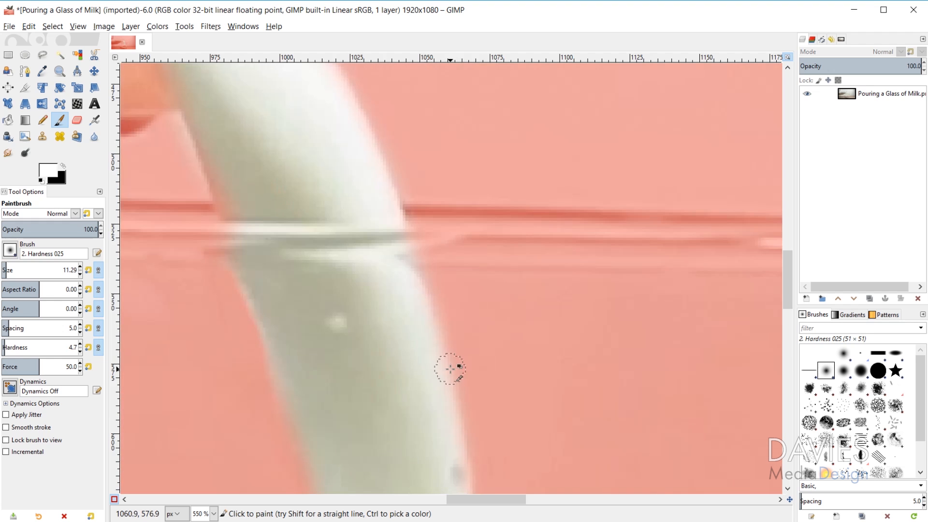
pyautogui.keyDown('ctrl'); pyautogui.scroll(-3, 450, 369); pyautogui.keyUp('ctrl')
pyautogui.keyDown('ctrl'); pyautogui.scroll(-1, 564, 369); pyautogui.keyUp('ctrl')
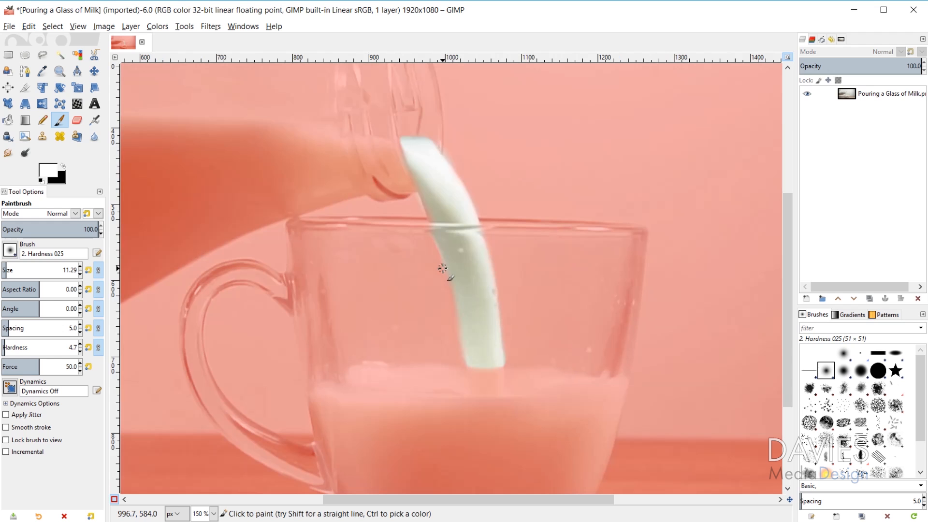
pyautogui.hotkey('shift', 'q')
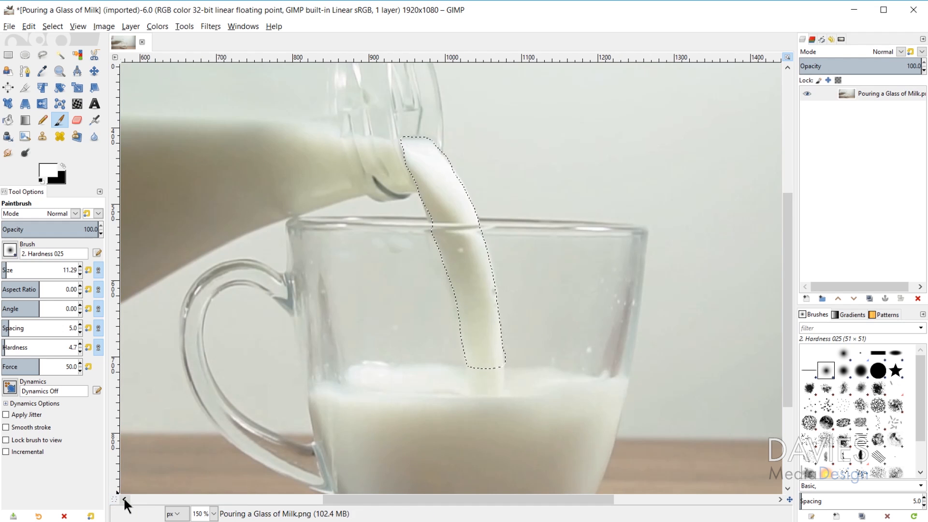
# - Add a layer mask to the Pouring a Glass of Milk layer, initialized to Selection with Invert mask enabled
pyautogui.click(847, 92)
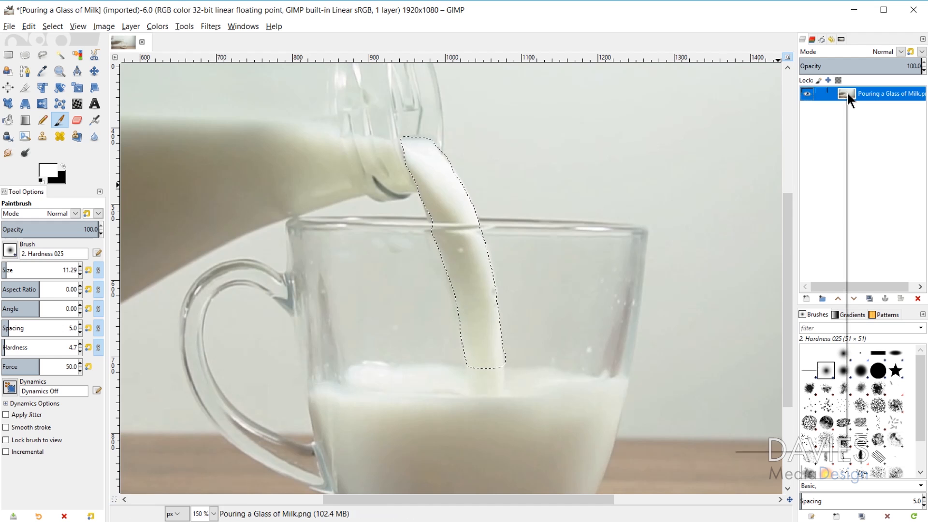
pyautogui.rightClick(848, 91)
pyautogui.click(775, 298)
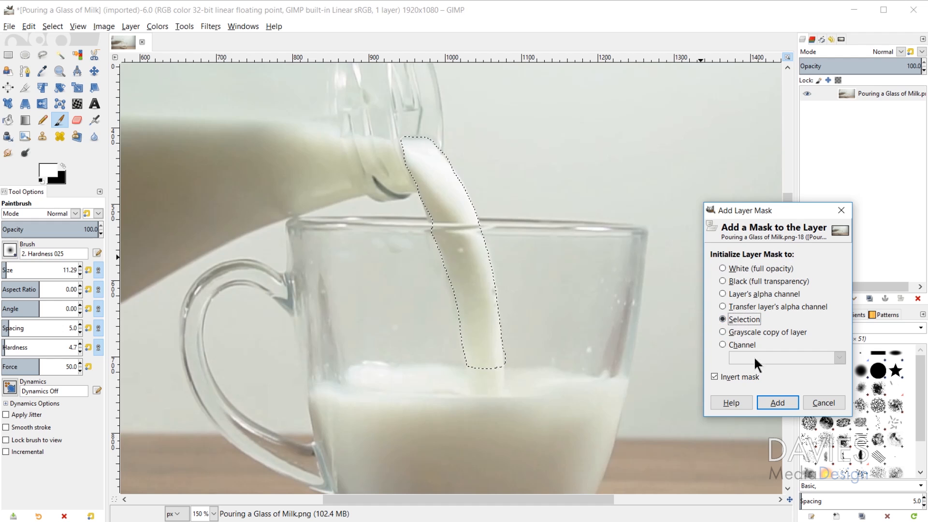
pyautogui.click(715, 377)
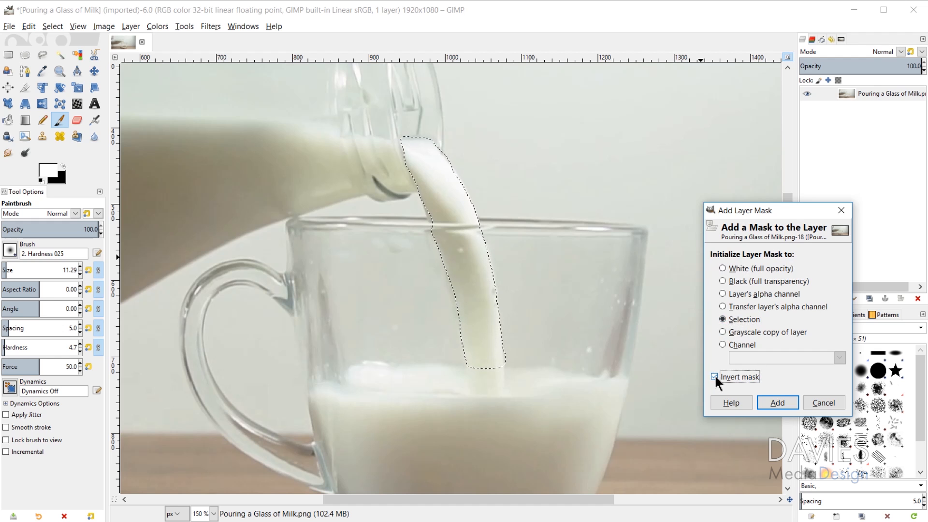
pyautogui.click(771, 399)
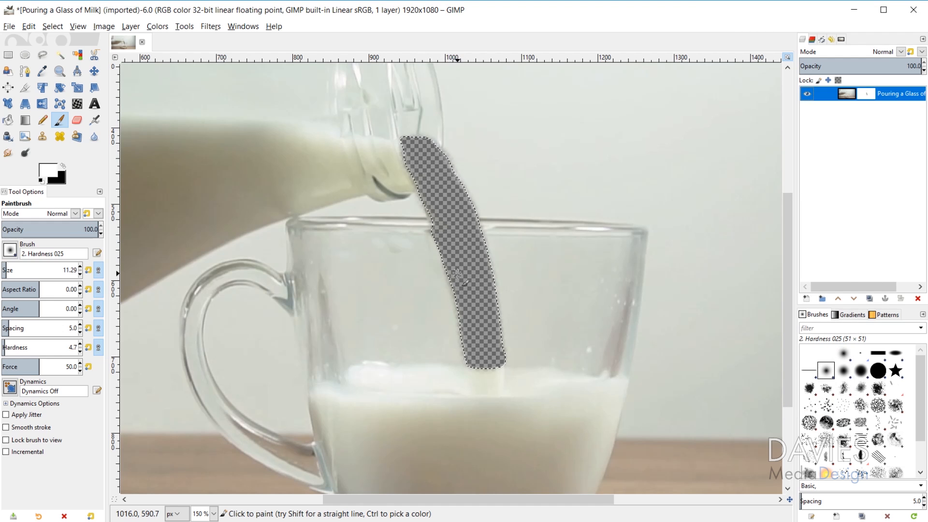
# - Clear the selection and overwrite Pouring a Glass of Milk.png with the masked image
pyautogui.hotkey('ctrl', 'shift', 'a')
pyautogui.click(10, 27)
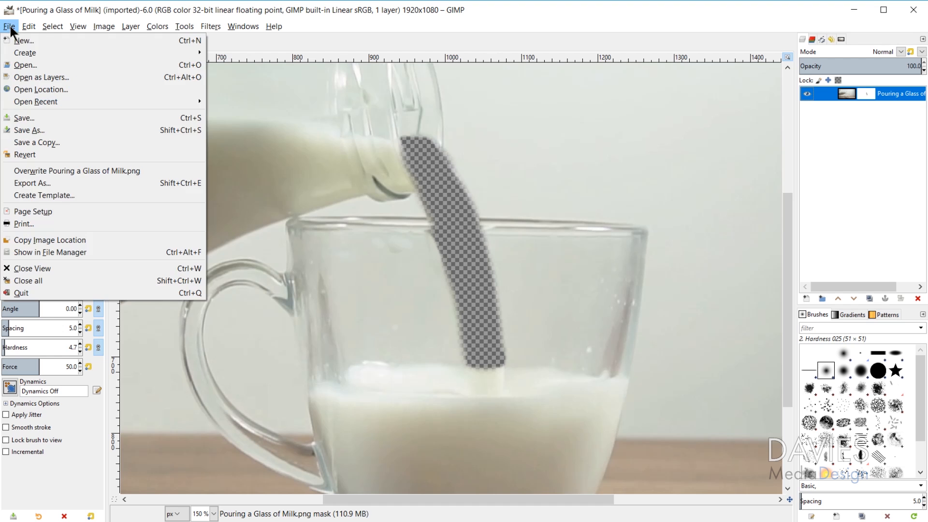
pyautogui.click(75, 174)
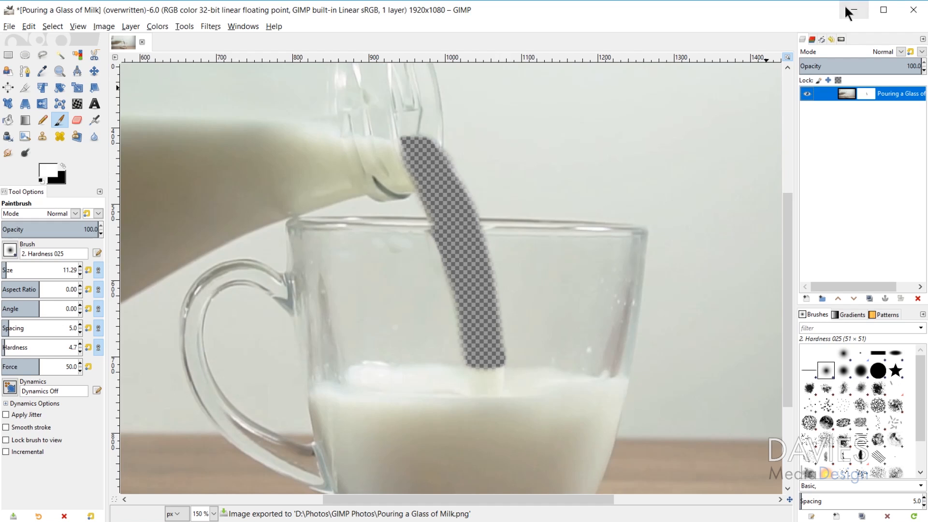
# - Leave GIMP, refresh the GIMP Photos folder and import Pouring a Glass of Milk into the Olive project
pyautogui.click(845, 6)
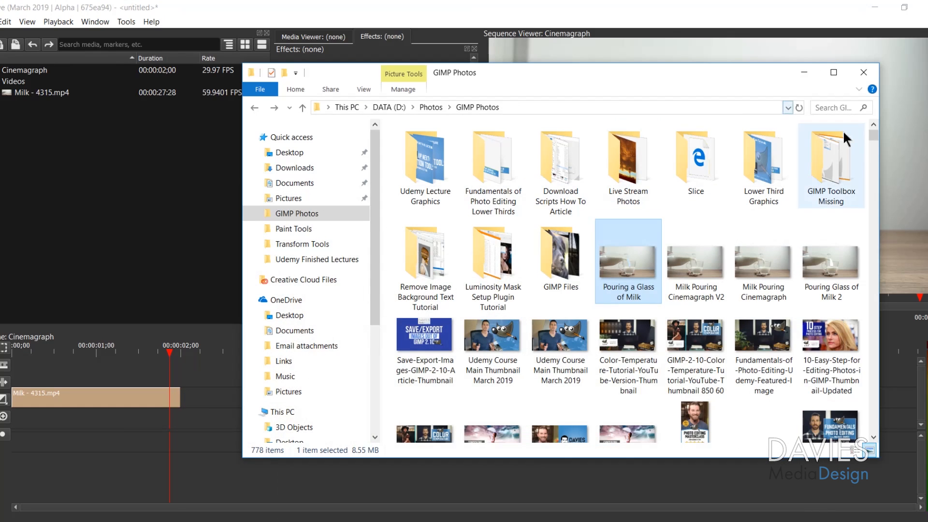
pyautogui.click(799, 107)
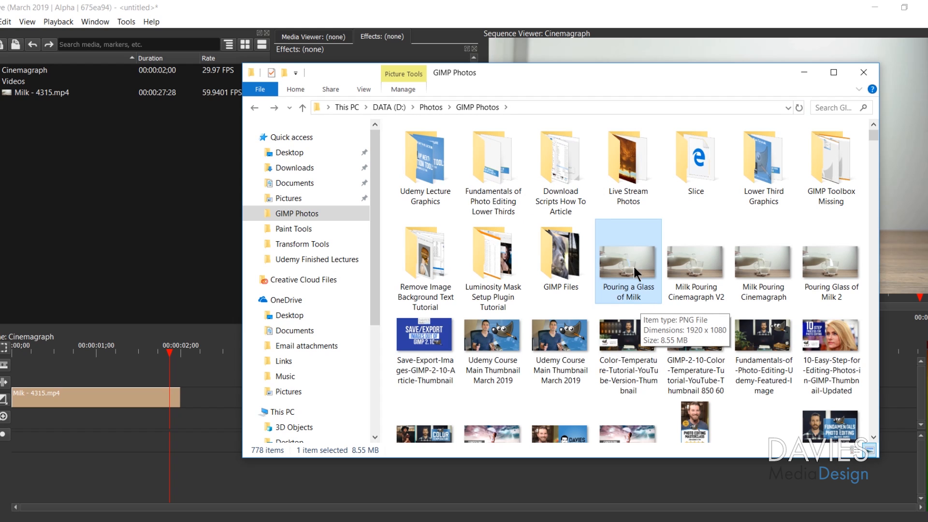
pyautogui.moveTo(631, 259); pyautogui.dragTo(112, 172)
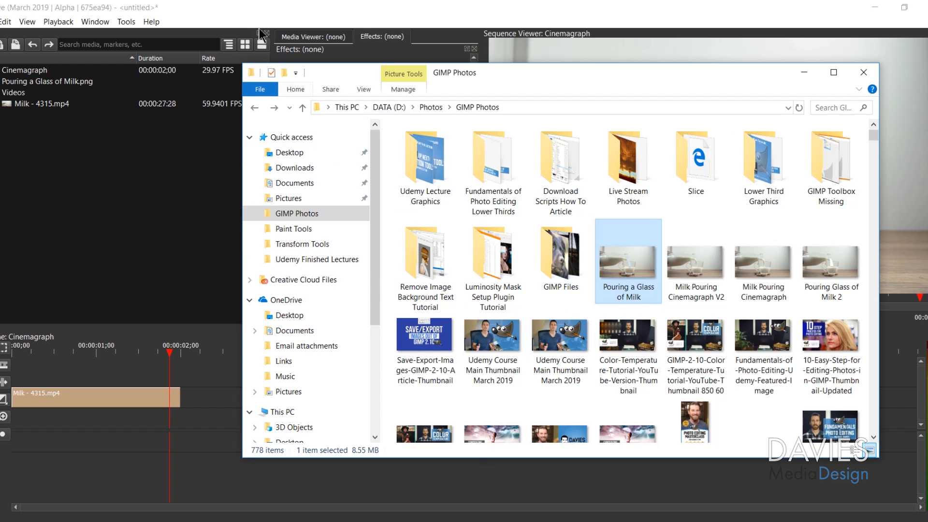
pyautogui.click(236, 8)
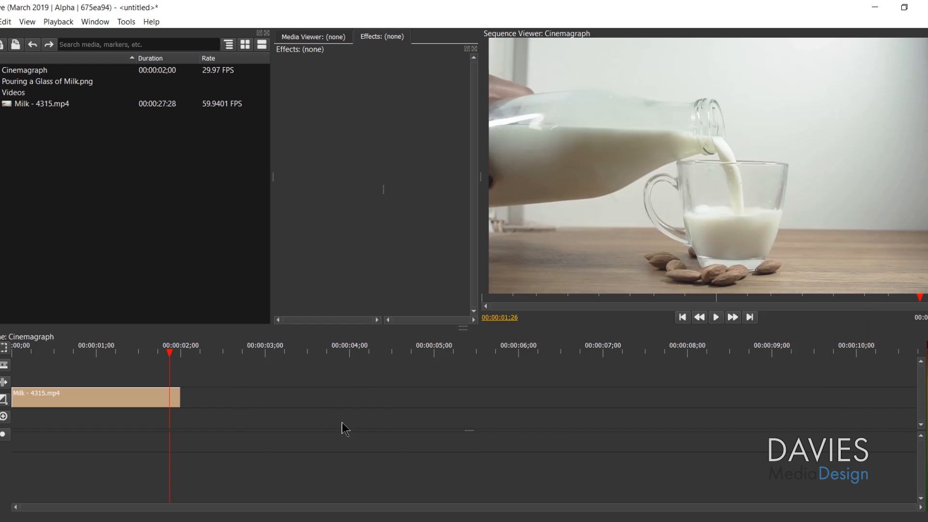
# - Place Pouring a Glass of Milk.png on the track above the milk video from the sequence start and cut off everything after 00:00:02;00
pyautogui.moveTo(24, 83); pyautogui.dragTo(21, 382)
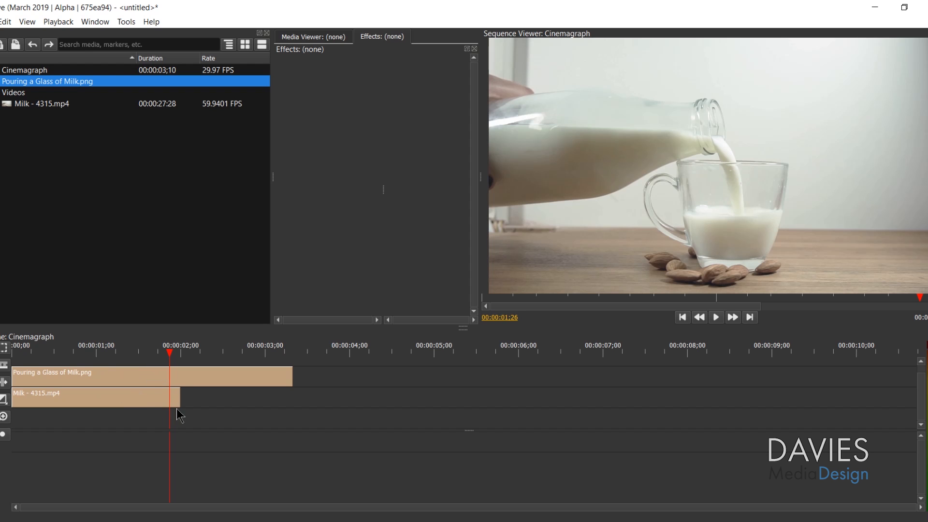
pyautogui.scroll(9, 186, 390)
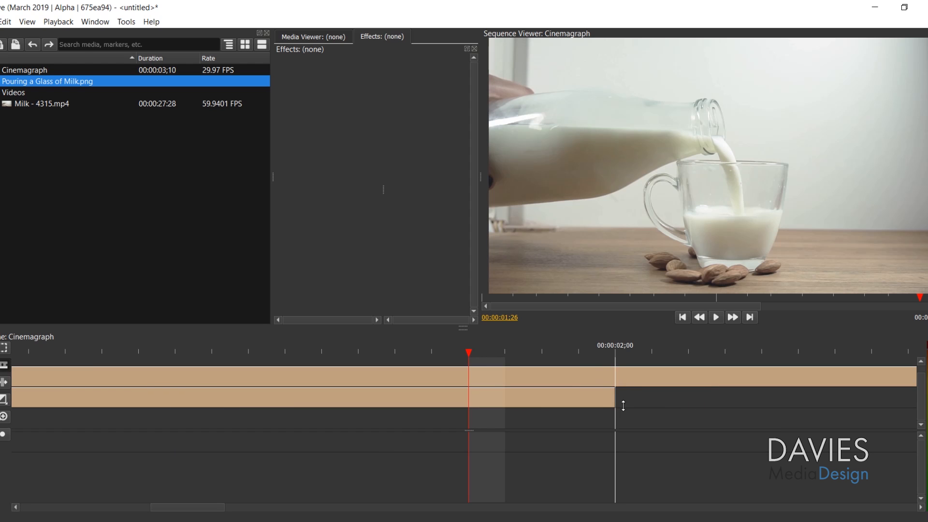
pyautogui.click(616, 376)
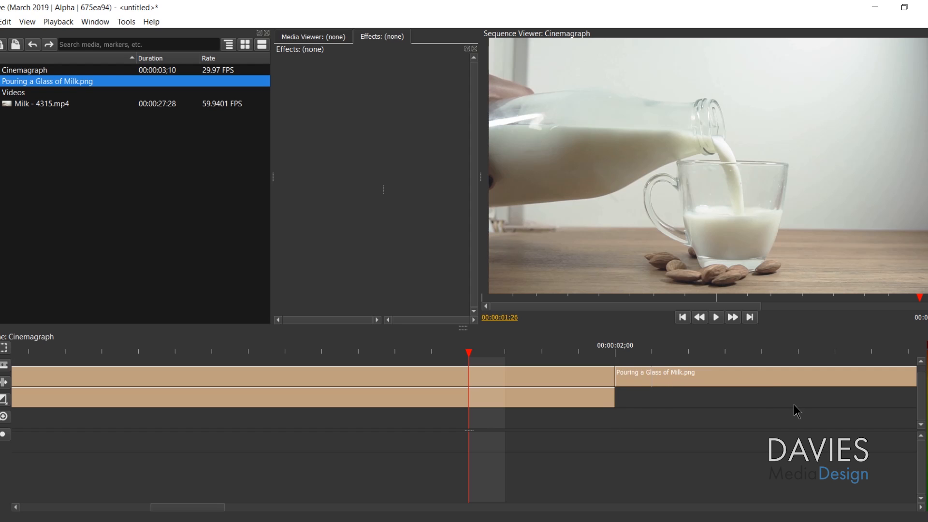
pyautogui.moveTo(793, 402); pyautogui.dragTo(736, 375)
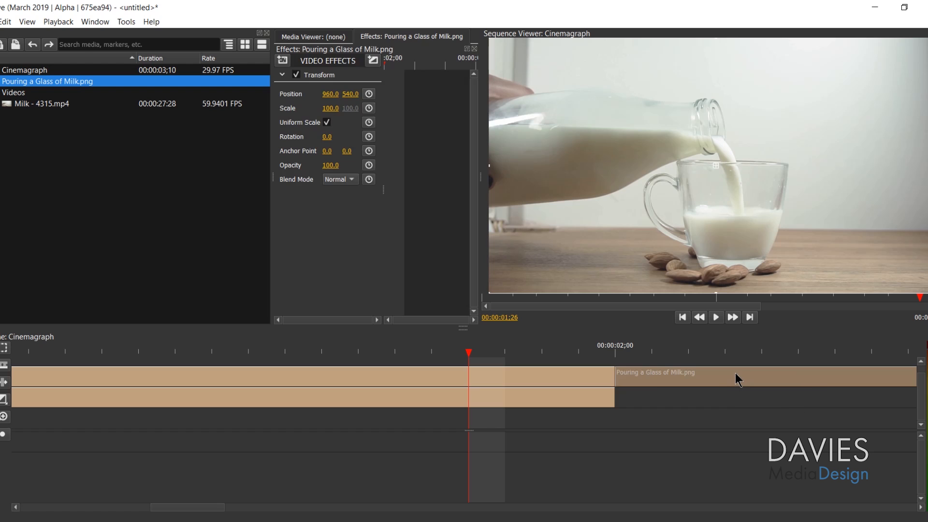
pyautogui.press('Delete')
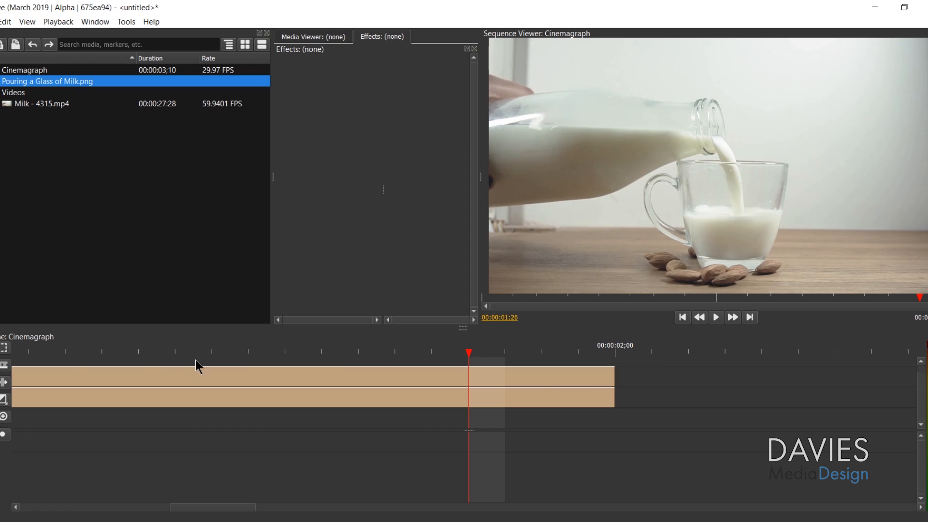
# - Scrub the Cinemagraph sequence from its start to 00:00:00;11 to check the still over the moving milk
pyautogui.press('Home')
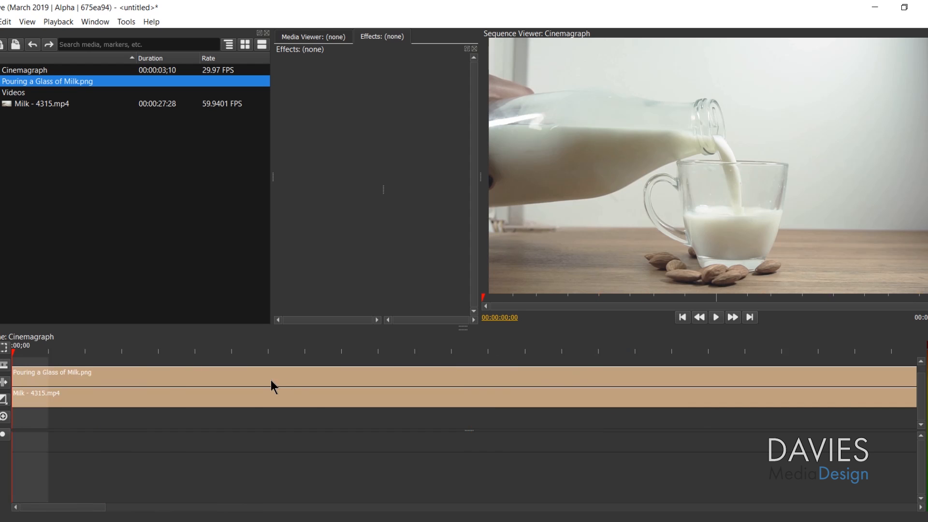
pyautogui.scroll(-4, 553, 416)
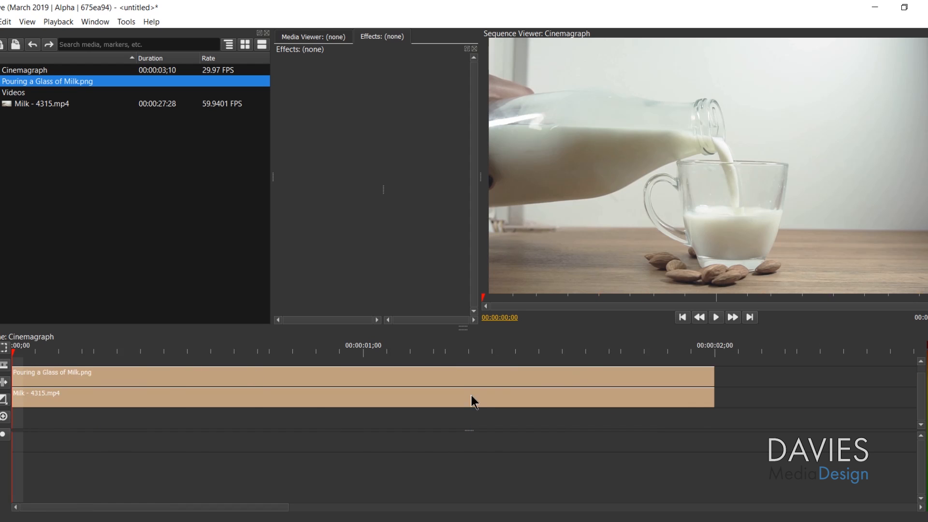
pyautogui.moveTo(20, 354); pyautogui.dragTo(140, 362)
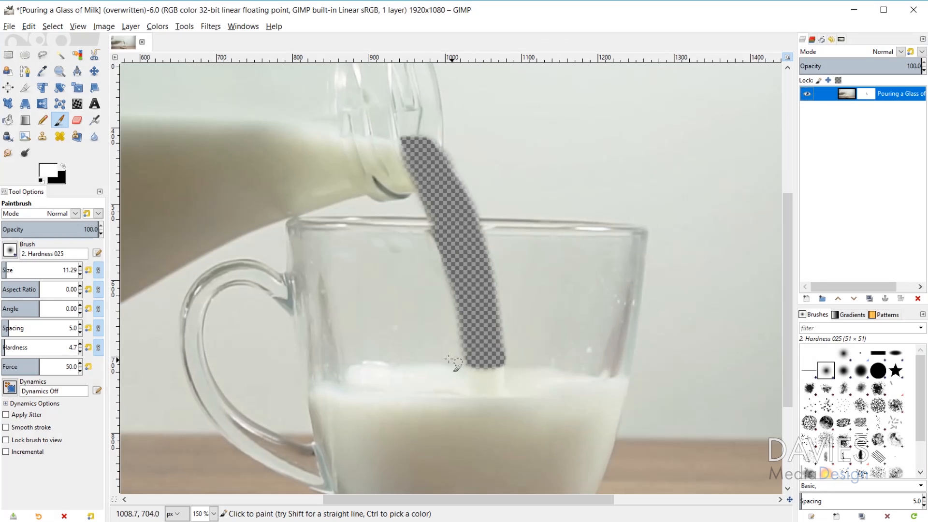
# - Increase the Paintbrush size to 19.29 and make black the foreground colour for editing the layer mask
pyautogui.press(']')
pyautogui.press(']')
pyautogui.press(']')
pyautogui.press(']')
pyautogui.press(']')
pyautogui.press(']')
pyautogui.press(']')
pyautogui.press(']')
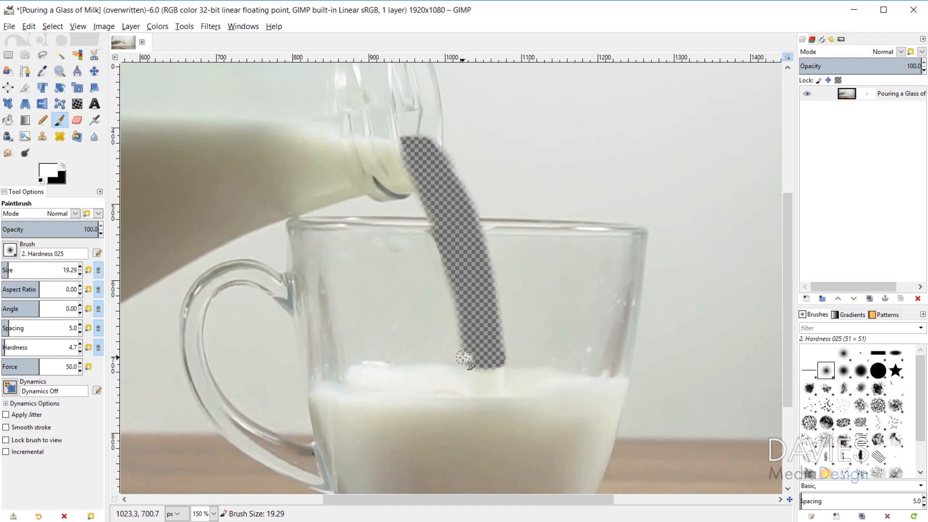
pyautogui.press('x')
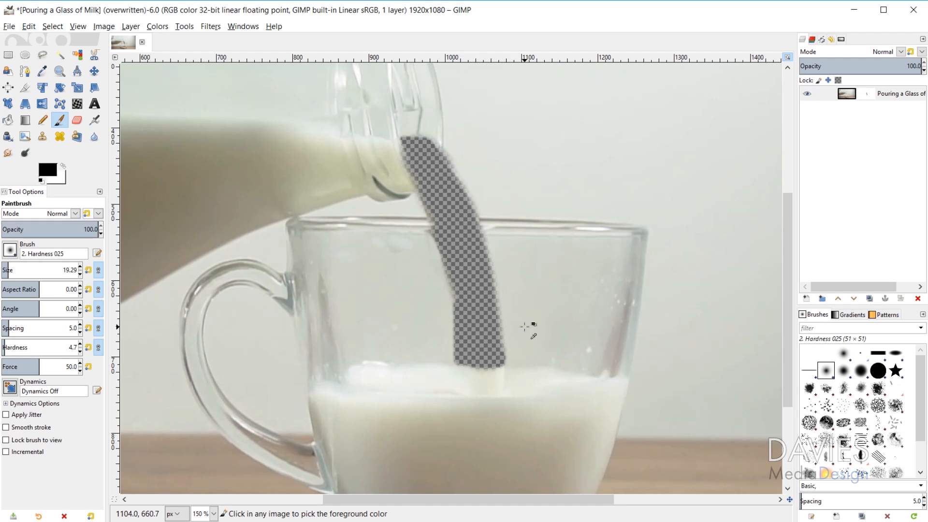
# - Paint black on the layer mask along the stream's right edge and smooth its lower left edge to widen the transparent area
pyautogui.keyDown('ctrl'); pyautogui.scroll(3, 525, 327); pyautogui.keyUp('ctrl')
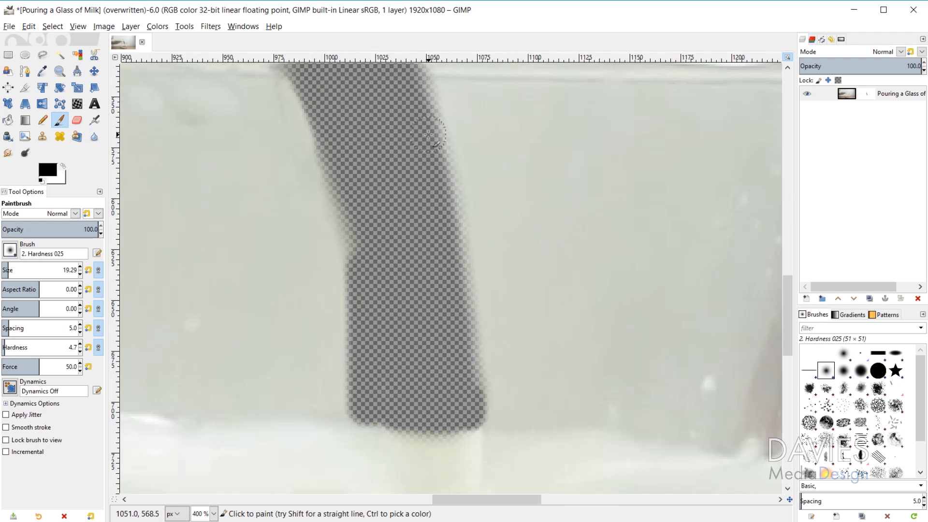
pyautogui.moveTo(428, 135)
pyautogui.mouseDown()
pyautogui.moveTo(451, 191)
pyautogui.moveTo(465, 372)
pyautogui.mouseUp()
pyautogui.scroll(2, 439, 254)
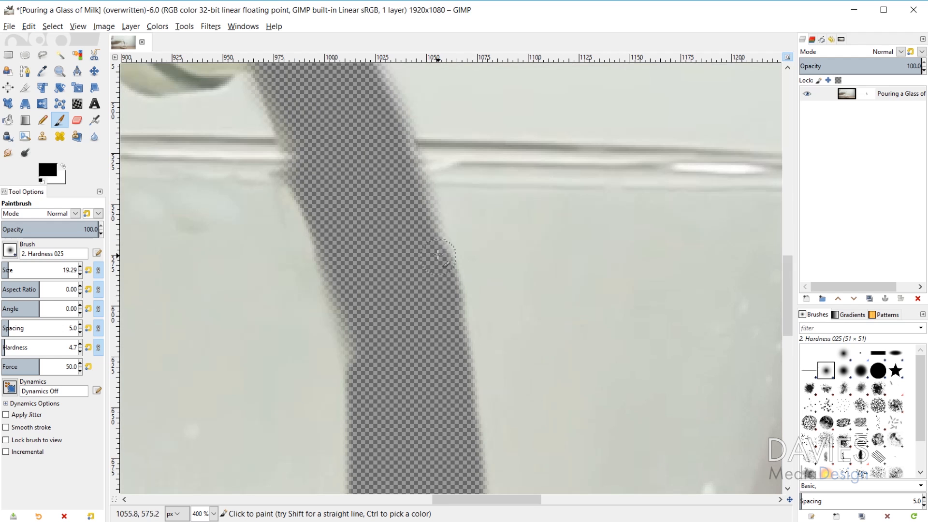
pyautogui.moveTo(438, 255); pyautogui.dragTo(398, 103)
pyautogui.scroll(2, 408, 214)
pyautogui.scroll(-4, 406, 237)
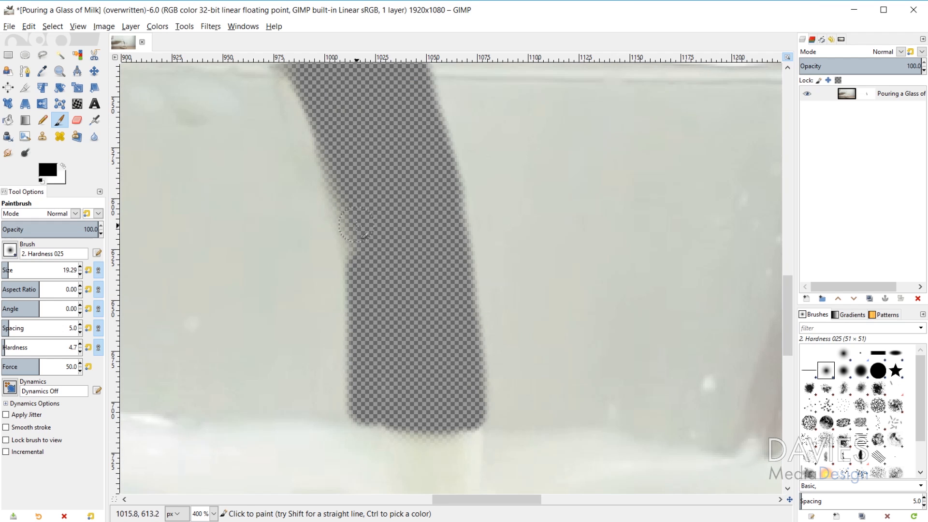
pyautogui.moveTo(360, 226)
pyautogui.mouseDown()
pyautogui.moveTo(361, 269)
pyautogui.moveTo(356, 199)
pyautogui.mouseUp()
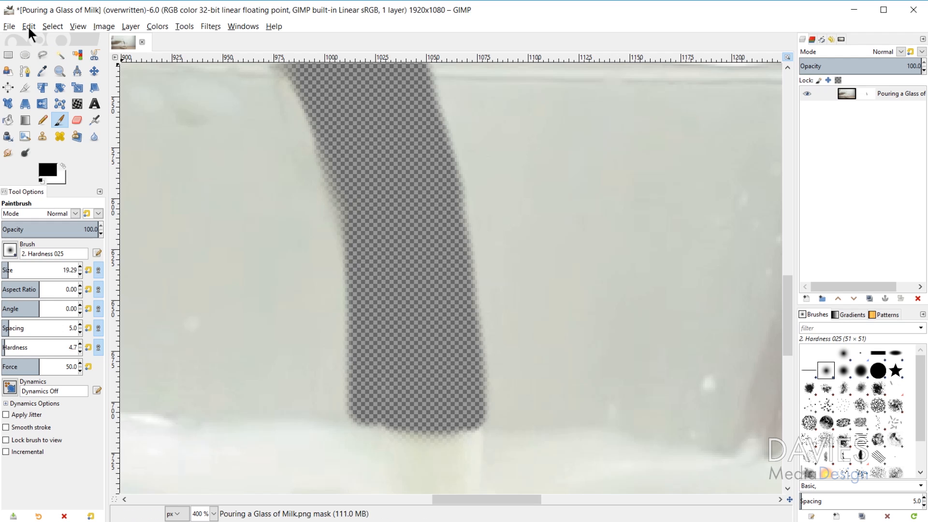
# - Overwrite Pouring a Glass of Milk.png with the widened mask and scrub the Olive sequence to 00:00:02;01 to check the result
pyautogui.click(9, 27)
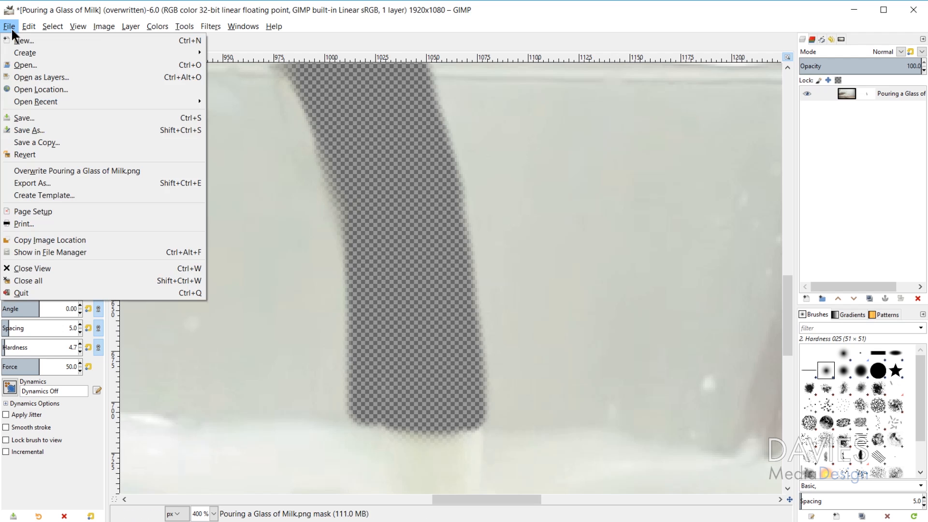
pyautogui.click(46, 171)
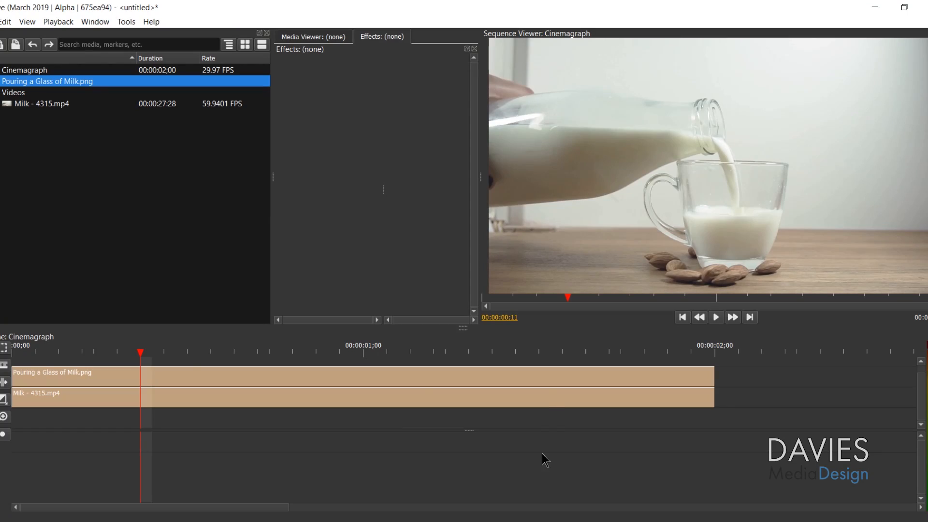
pyautogui.moveTo(187, 352); pyautogui.dragTo(726, 363)
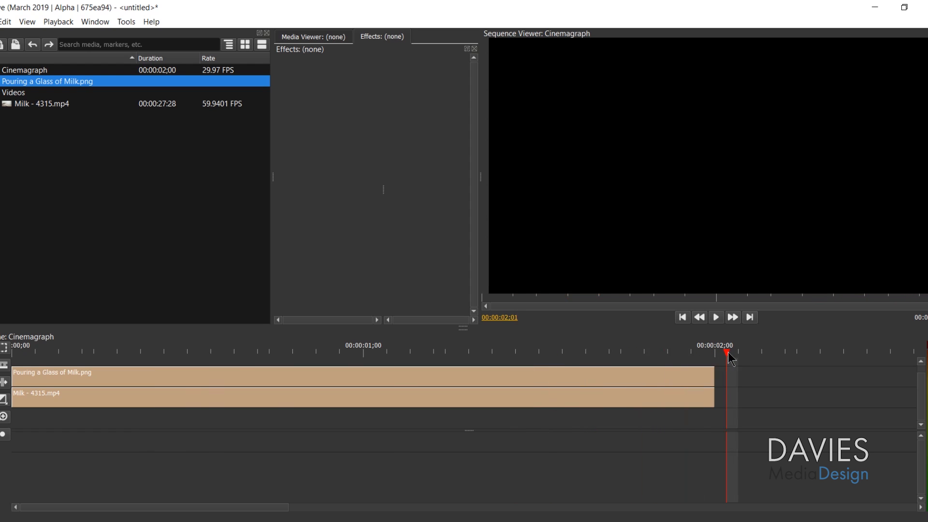
# - Scrub back to 00:00:00;06, relink Pouring a Glass of Milk.png to the updated file, and scrub the sequence to check the still over the video
pyautogui.moveTo(731, 357); pyautogui.dragTo(83, 367)
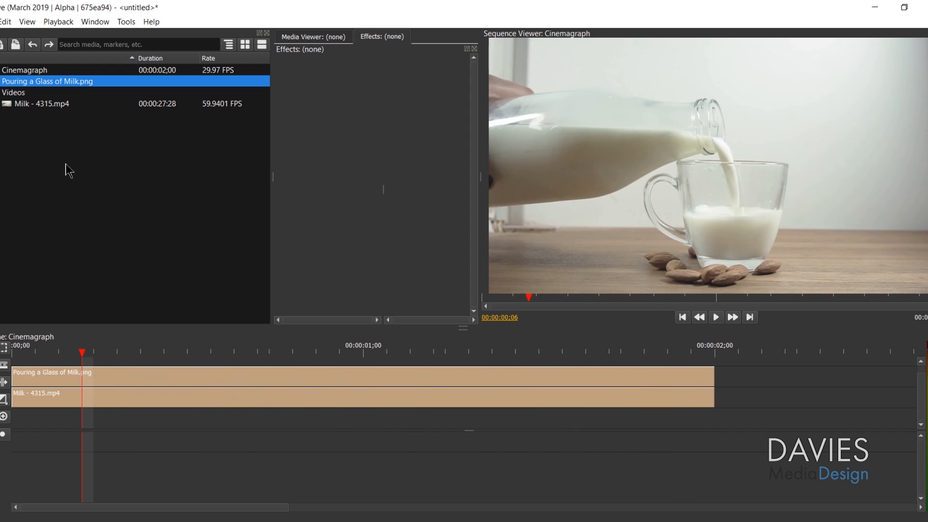
pyautogui.rightClick(22, 82)
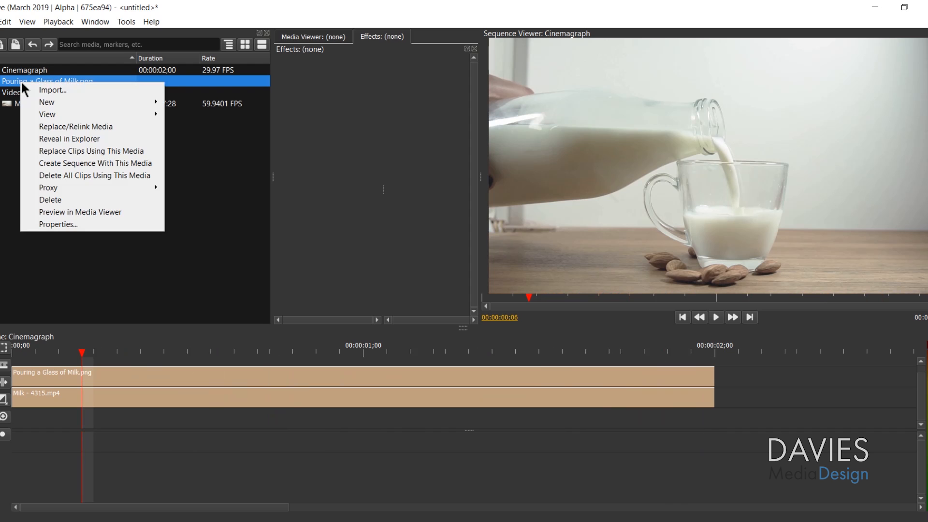
pyautogui.click(75, 128)
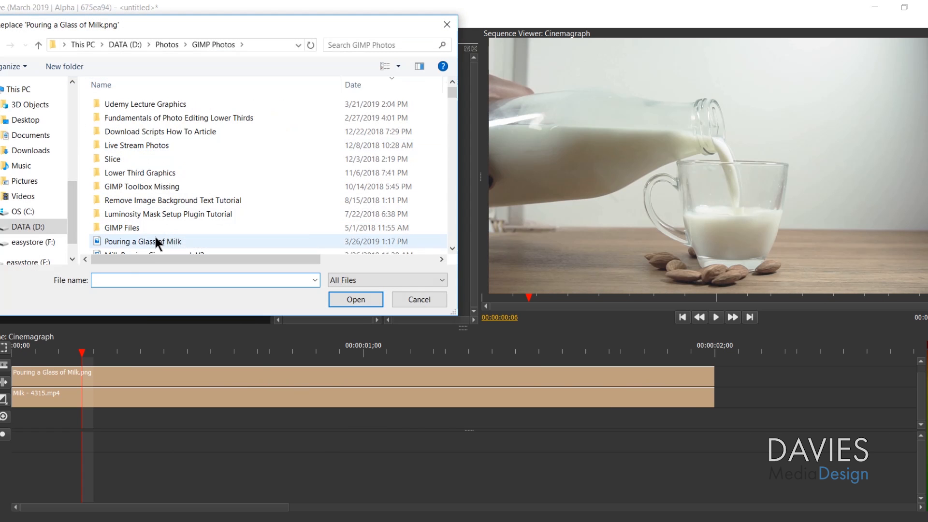
pyautogui.doubleClick(156, 238)
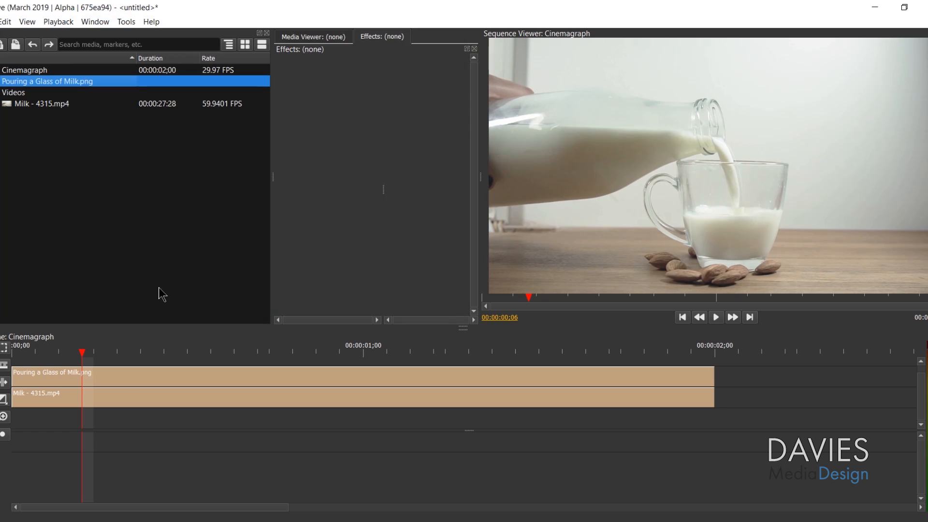
pyautogui.moveTo(84, 353)
pyautogui.mouseDown()
pyautogui.moveTo(705, 348)
pyautogui.moveTo(98, 355)
pyautogui.mouseUp()
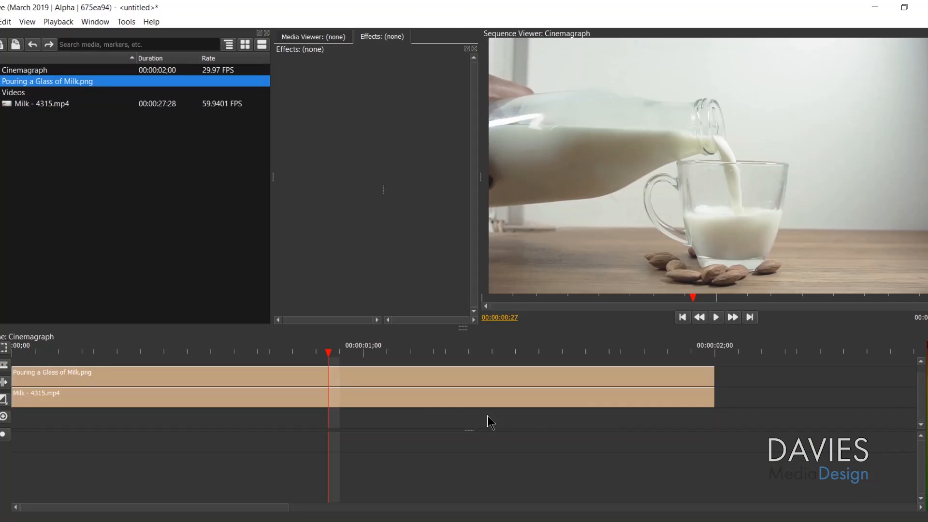
# - Place a duplicate of the Milk - 4315.mp4 clip right after the original at 00:00:02;00 and scrub across the join
pyautogui.click(489, 399)
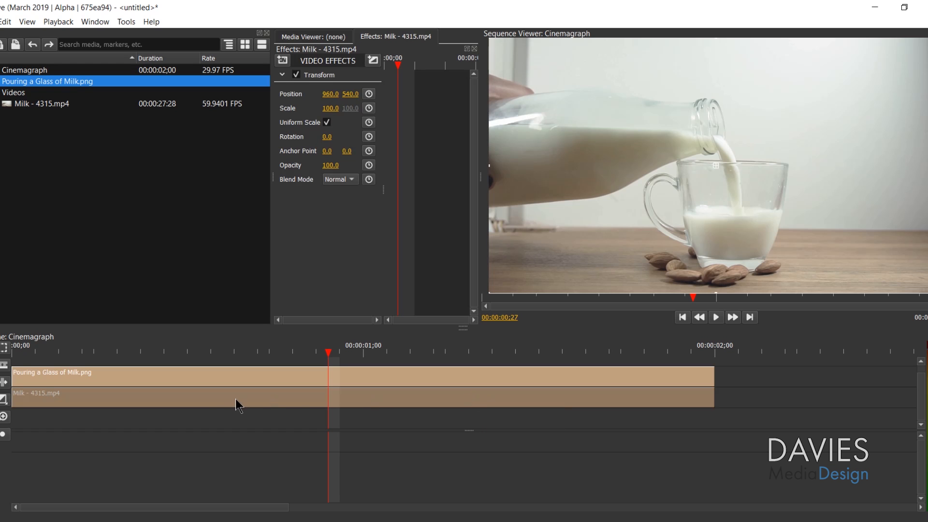
pyautogui.moveTo(203, 398); pyautogui.dragTo(569, 393)
pyautogui.moveTo(386, 353); pyautogui.dragTo(497, 350)
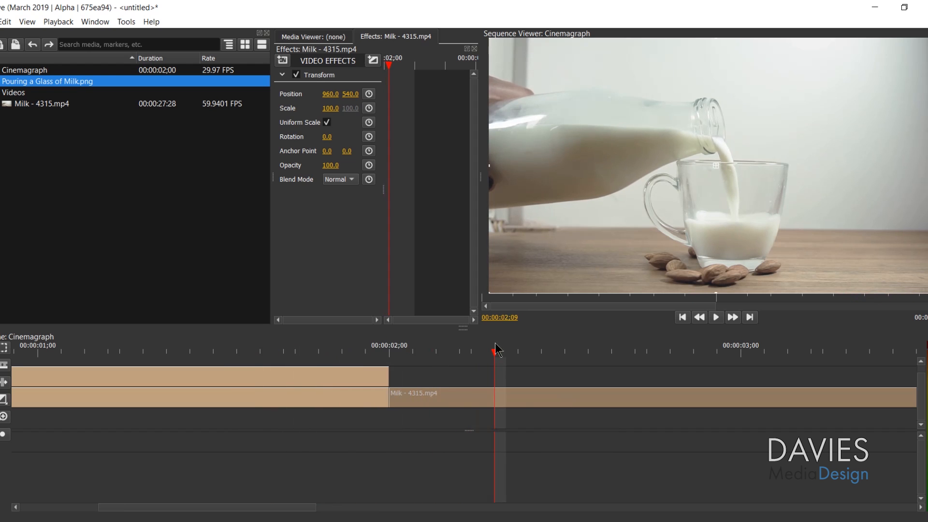
# - Extend the end of the Pouring a Glass of Milk.png clip to 00:00:04;00 so it covers both video clips
pyautogui.click(382, 382)
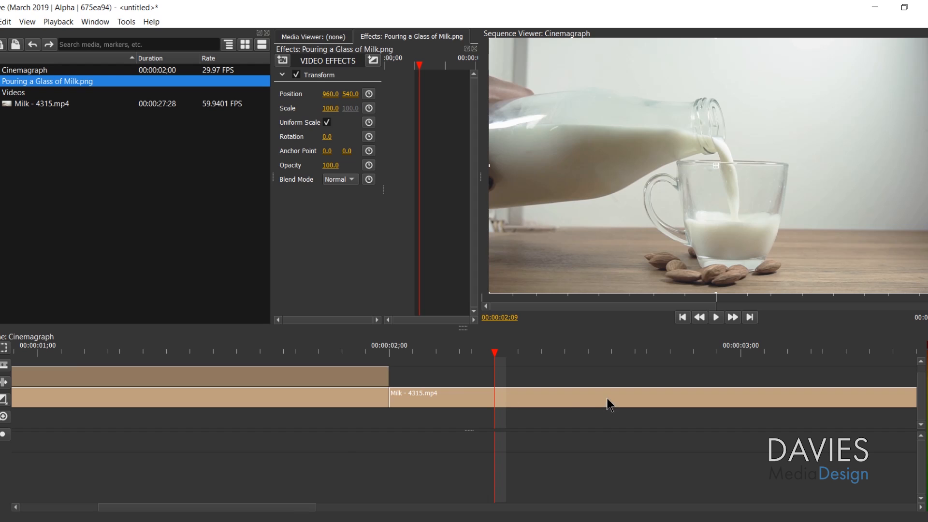
pyautogui.scroll(-3, 570, 408)
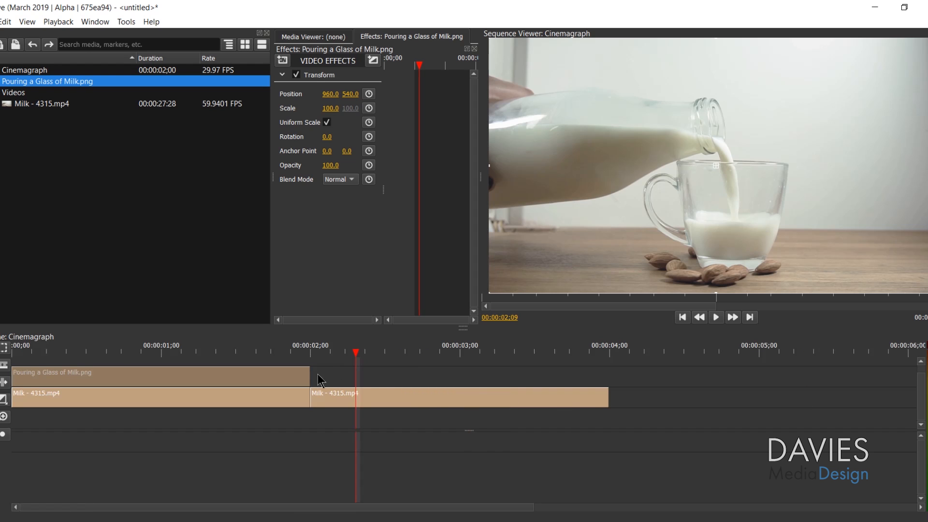
pyautogui.moveTo(305, 373); pyautogui.dragTo(610, 373)
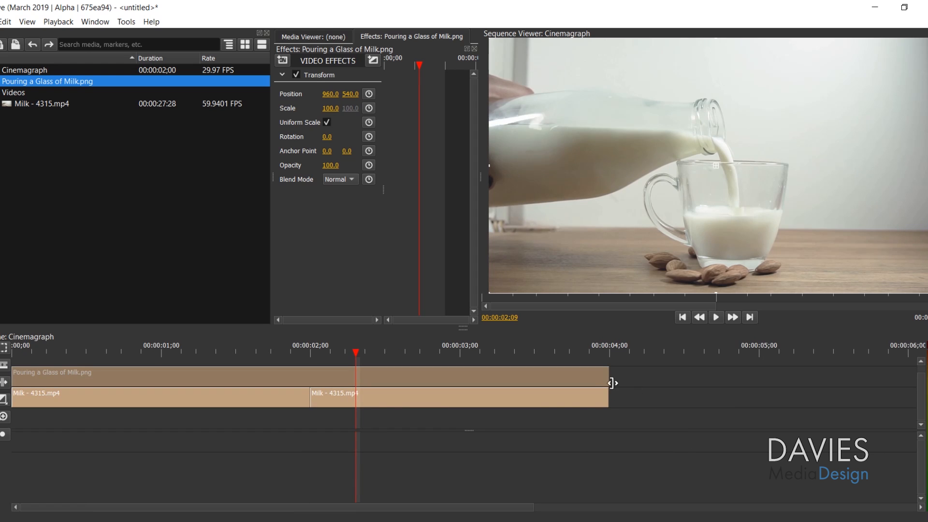
# - Reverse the second Milk - 4315.mp4 clip through Speed/Duration and scrub the sequence from the start to 00:00:03;24
pyautogui.click(407, 398)
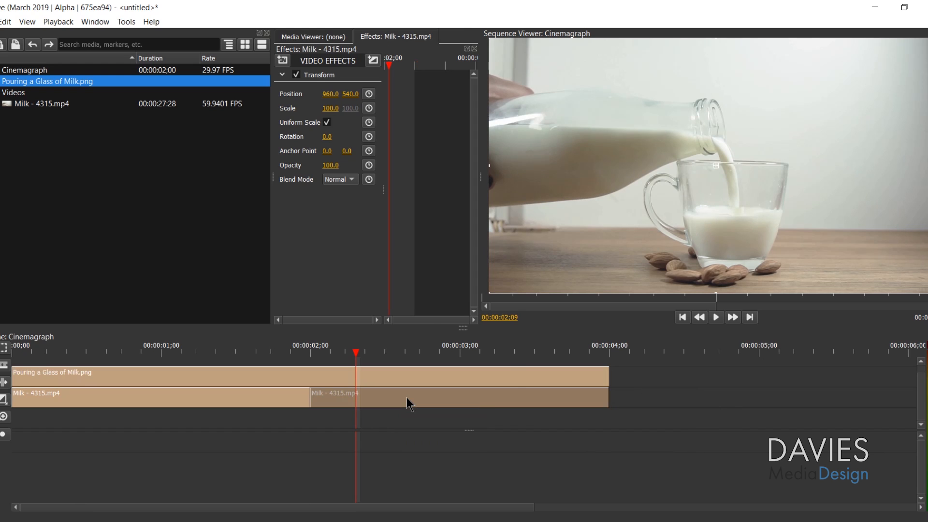
pyautogui.rightClick(407, 397)
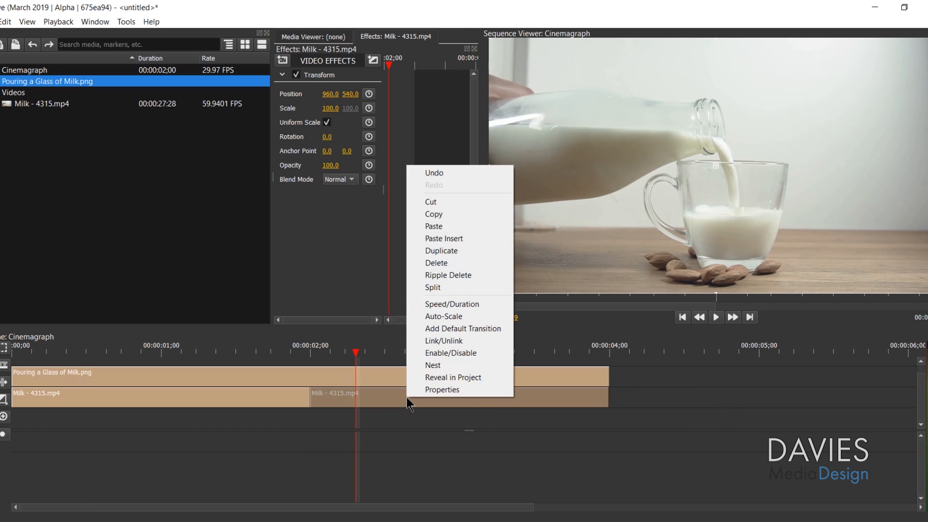
pyautogui.click(484, 303)
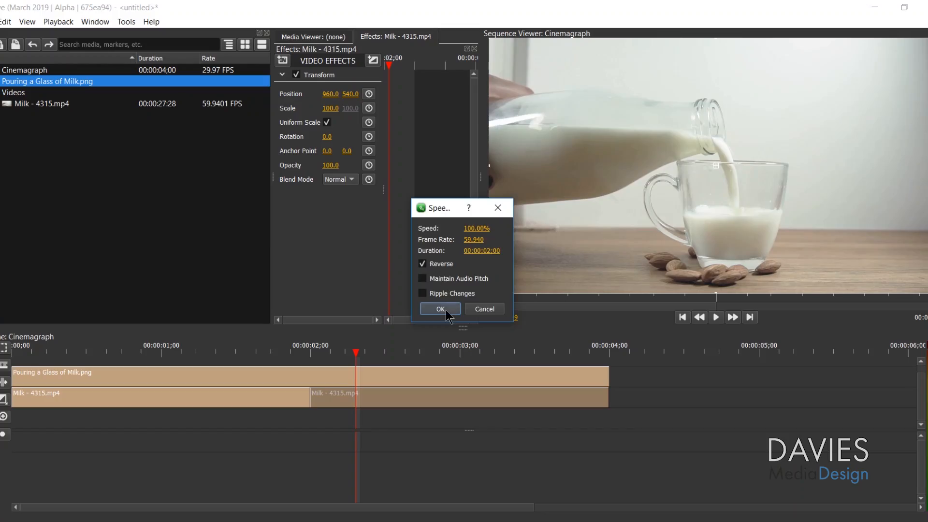
pyautogui.click(440, 309)
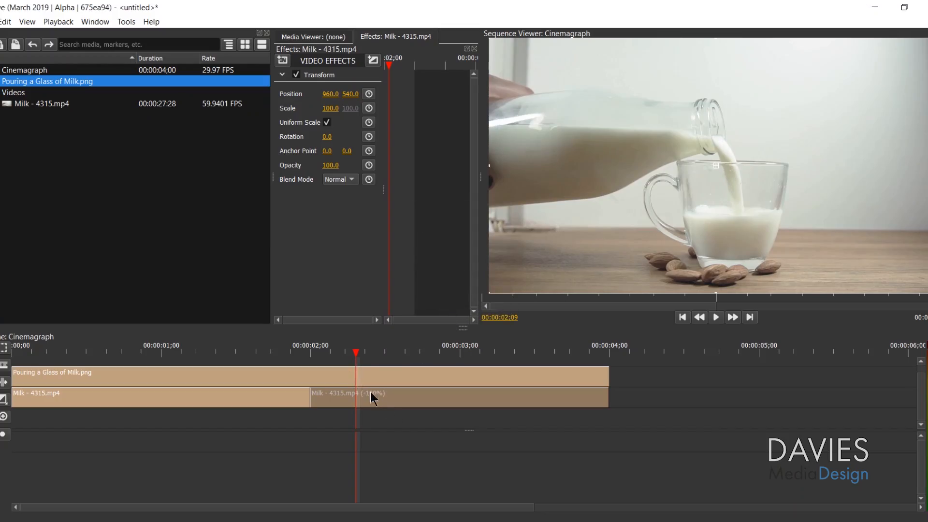
pyautogui.moveTo(14, 360); pyautogui.dragTo(584, 355)
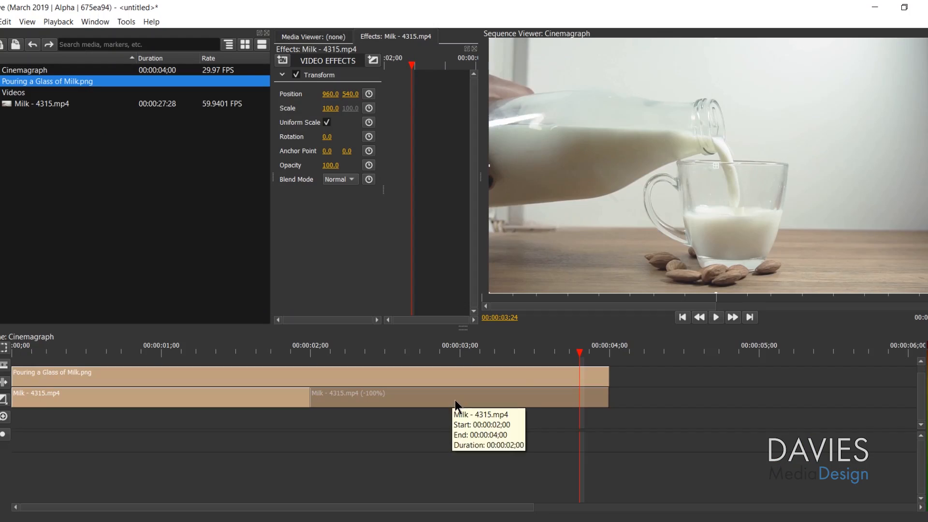
# - Delete the reversed video clip, then cut the still at 00:00:02;00 and delete its second half
pyautogui.press('Delete')
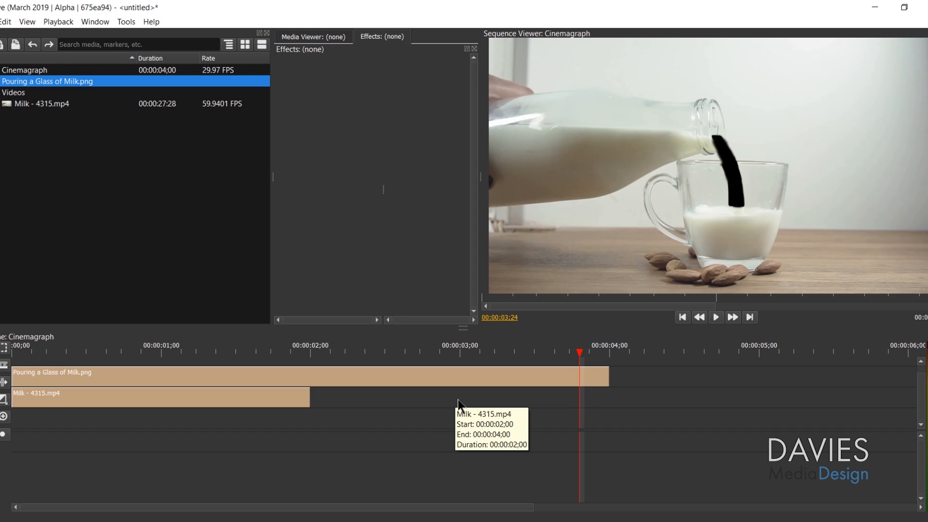
pyautogui.press('c')
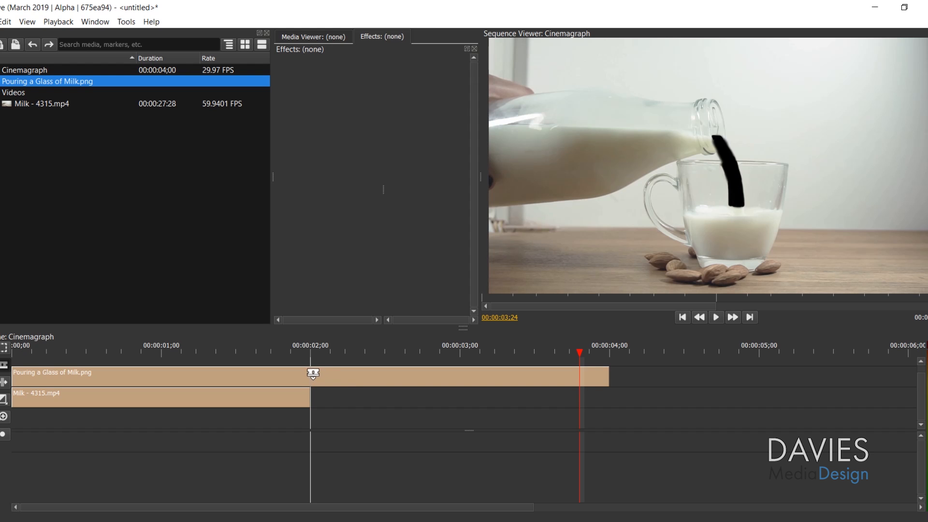
pyautogui.click(310, 373)
pyautogui.press('v')
pyautogui.click(372, 373)
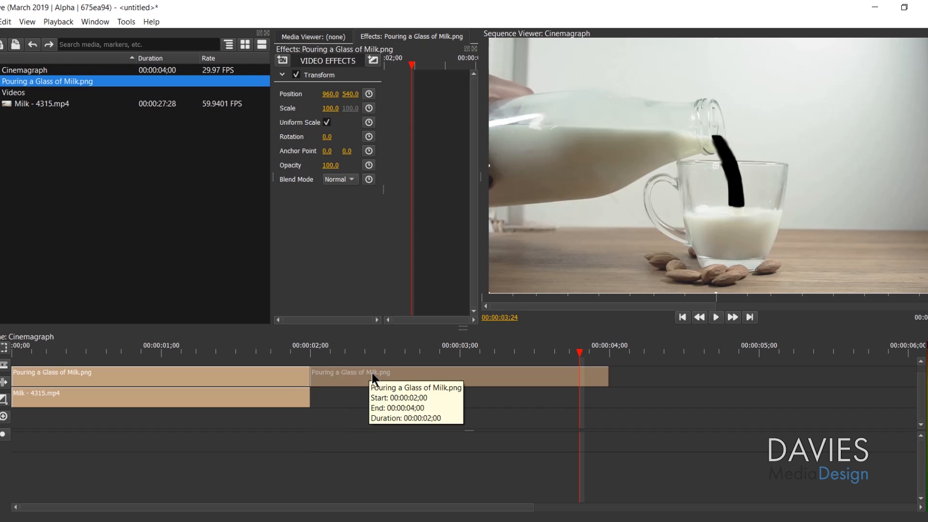
pyautogui.press('Delete')
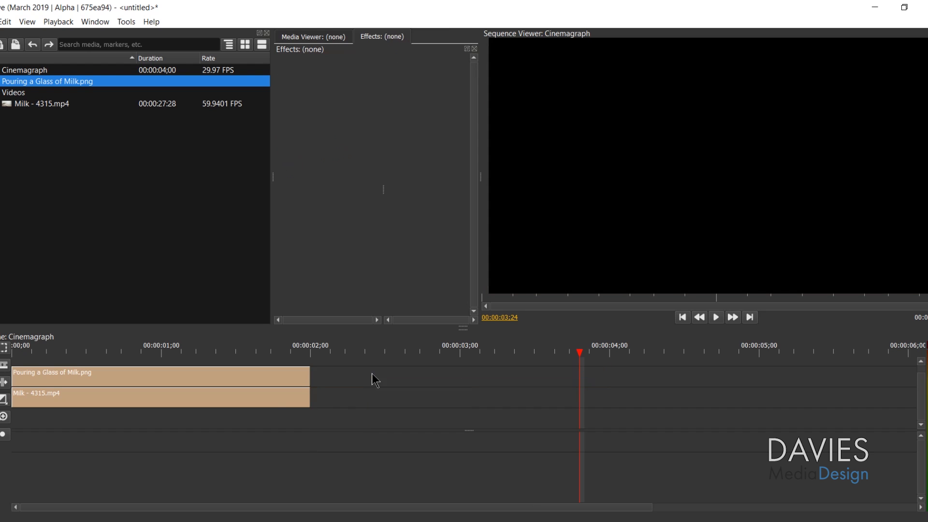
# - Place a copy of the Milk - 4315.mp4 clip on the track below the original, starting at 00:00:02;00
pyautogui.click(277, 397)
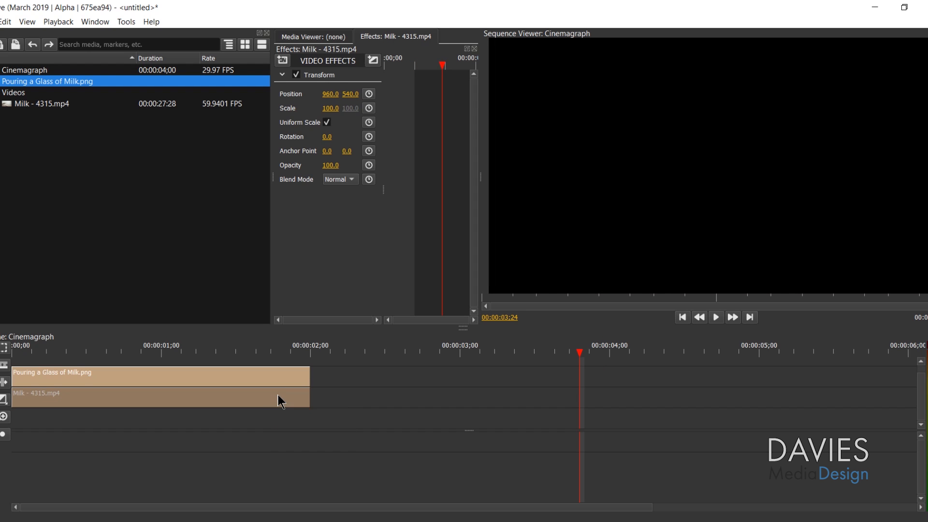
pyautogui.moveTo(216, 392); pyautogui.dragTo(372, 422)
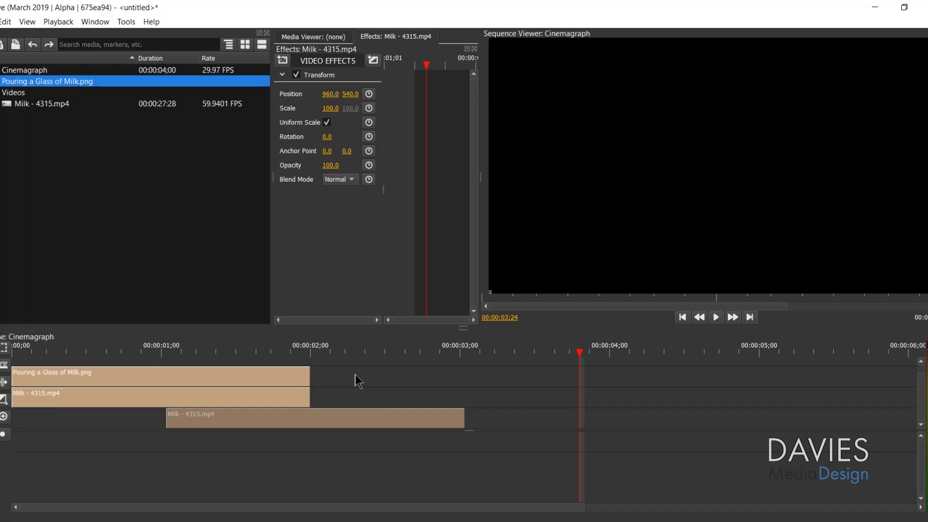
pyautogui.moveTo(359, 374); pyautogui.dragTo(274, 375)
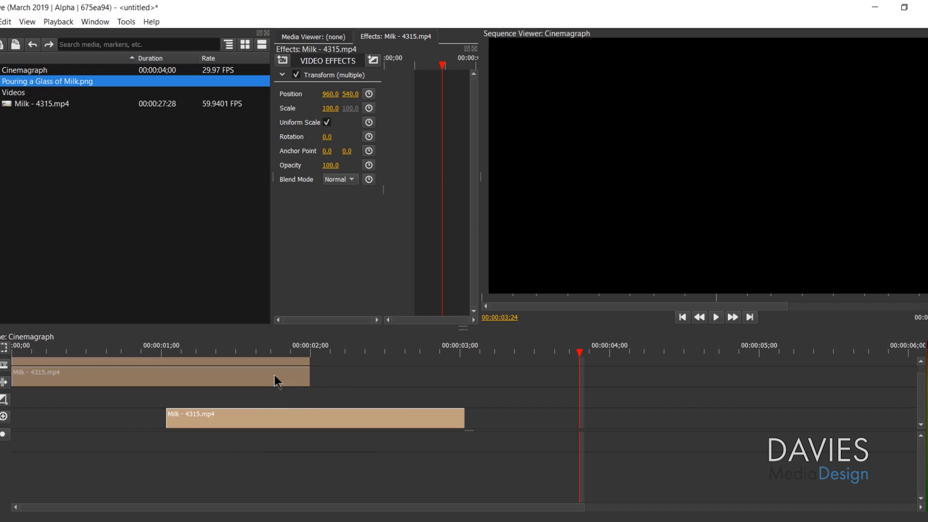
pyautogui.hotkey('ctrl', 'z')
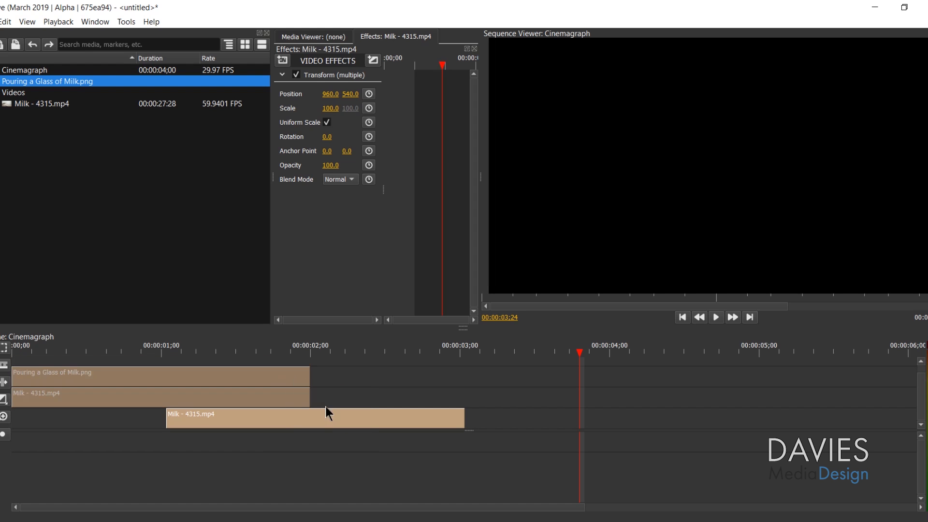
pyautogui.click(285, 418)
pyautogui.moveTo(265, 419); pyautogui.dragTo(397, 415)
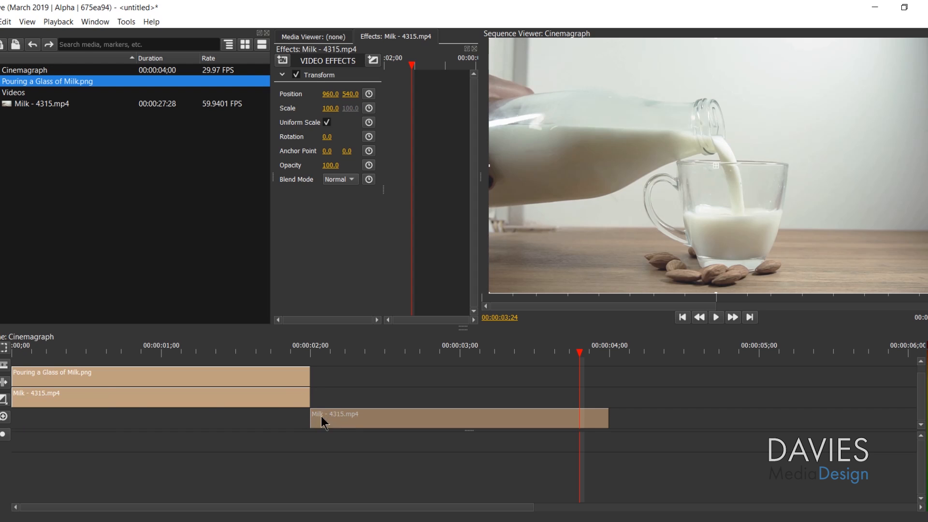
# - Extend the start of the lower Milk - 4315.mp4 clip back to 00:00:01;22 and move the playhead there
pyautogui.moveTo(310, 419); pyautogui.dragTo(270, 420)
pyautogui.click(264, 358)
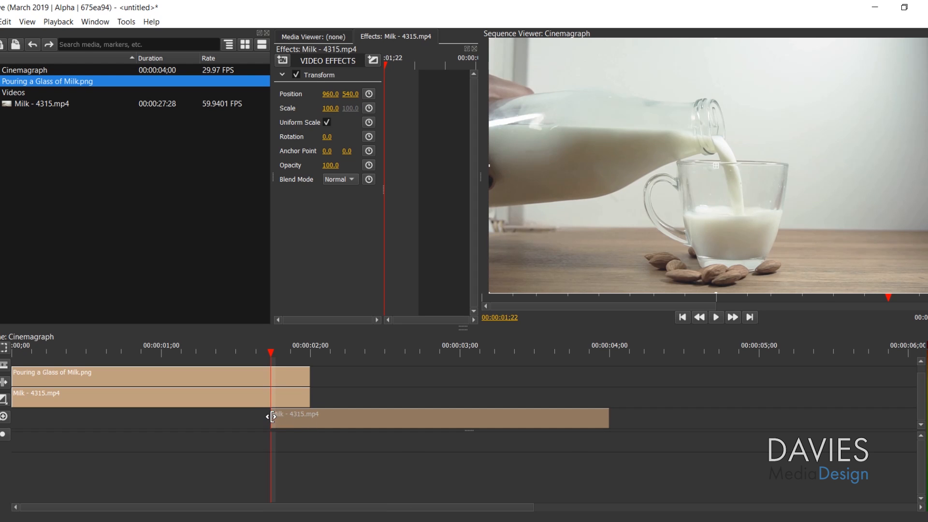
pyautogui.click(291, 420)
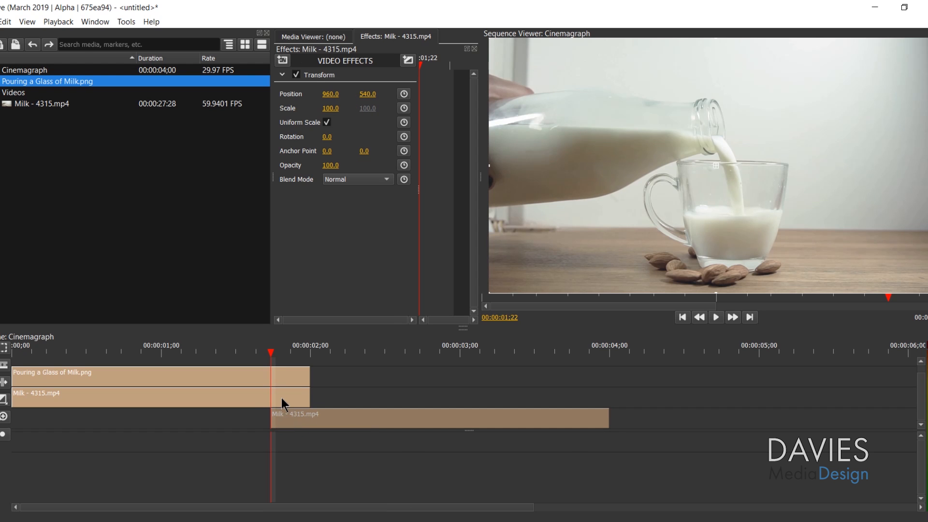
# - Keyframe the original Milk - 4315.mp4 clip's opacity from 100 at 00:00:01;22 to 0 at 00:00:02;00, then scrub the fade to check it
pyautogui.click(282, 399)
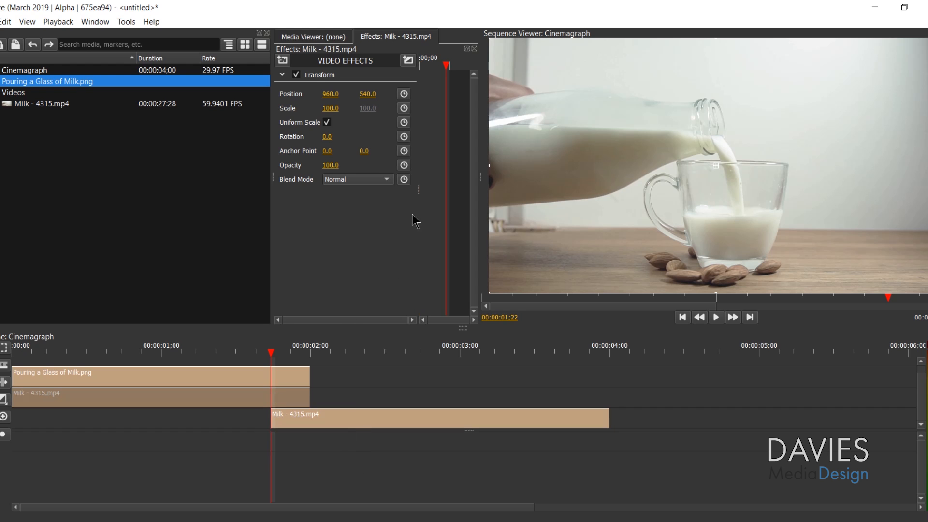
pyautogui.click(404, 165)
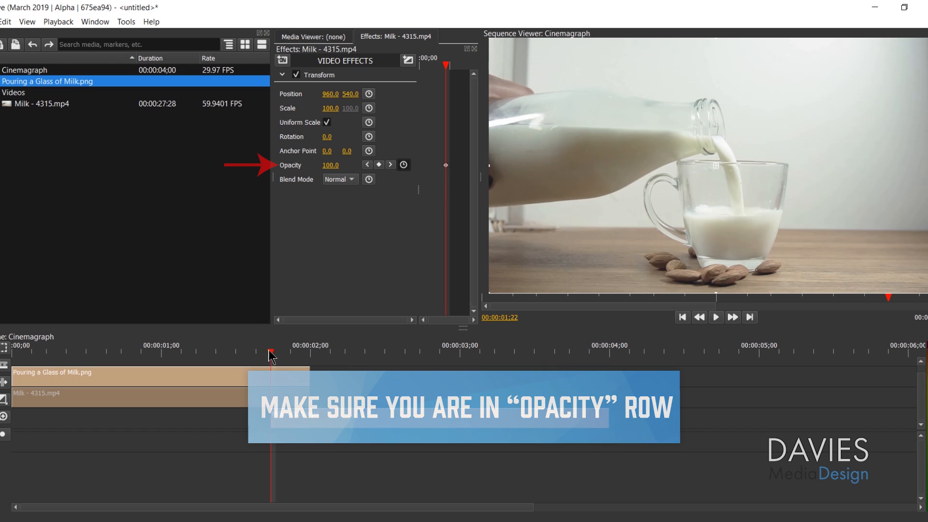
pyautogui.moveTo(271, 353); pyautogui.dragTo(310, 355)
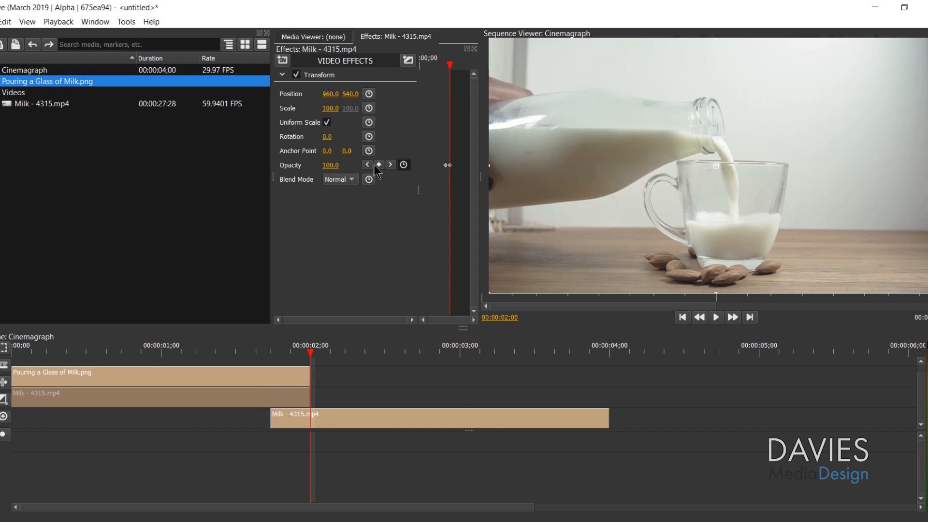
pyautogui.click(331, 165)
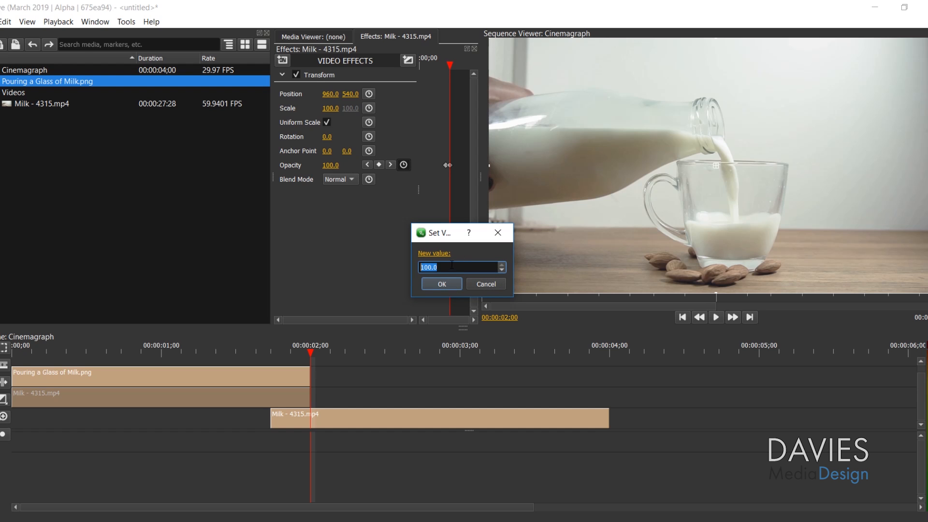
pyautogui.write('0')
pyautogui.click(450, 285)
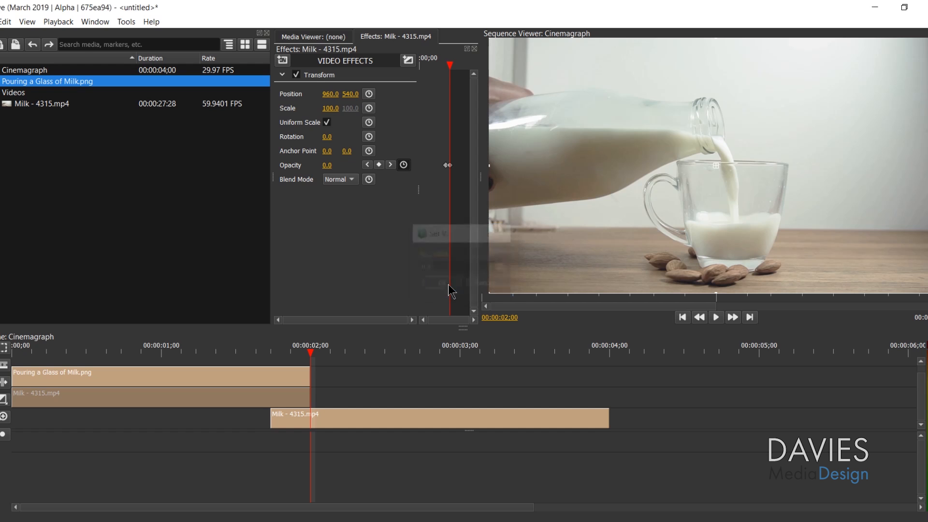
pyautogui.click(273, 400)
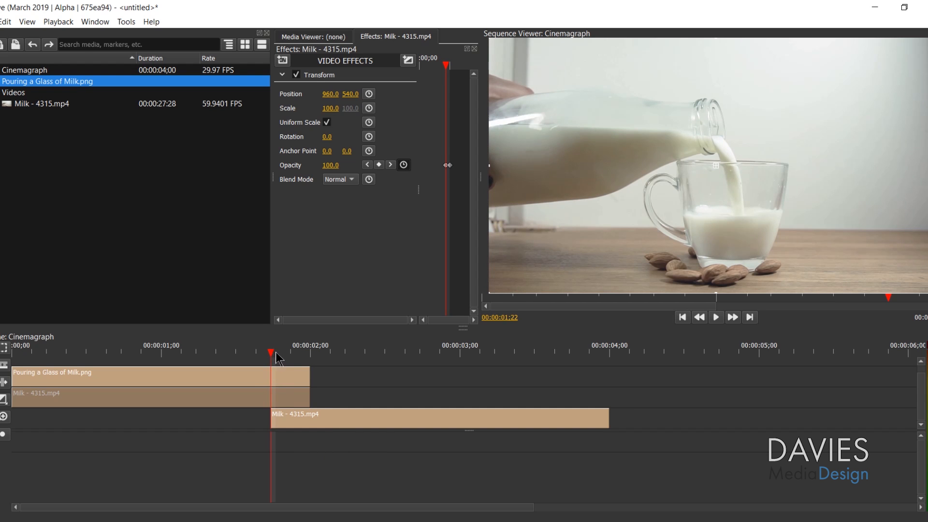
pyautogui.moveTo(276, 358); pyautogui.dragTo(307, 353)
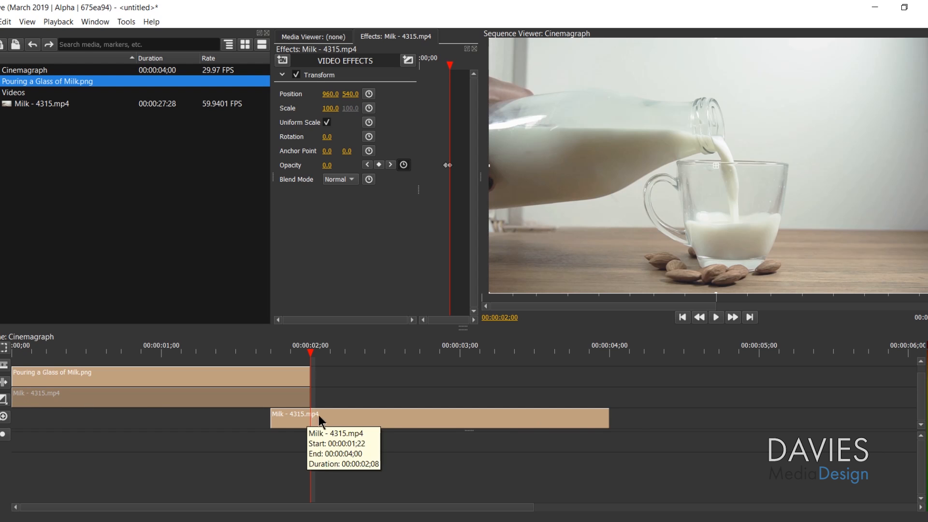
# - Cut the lower Milk - 4315.mp4 clip at 00:00:02;00, delete the part after the cut, and return the playhead to the sequence start
pyautogui.press('c')
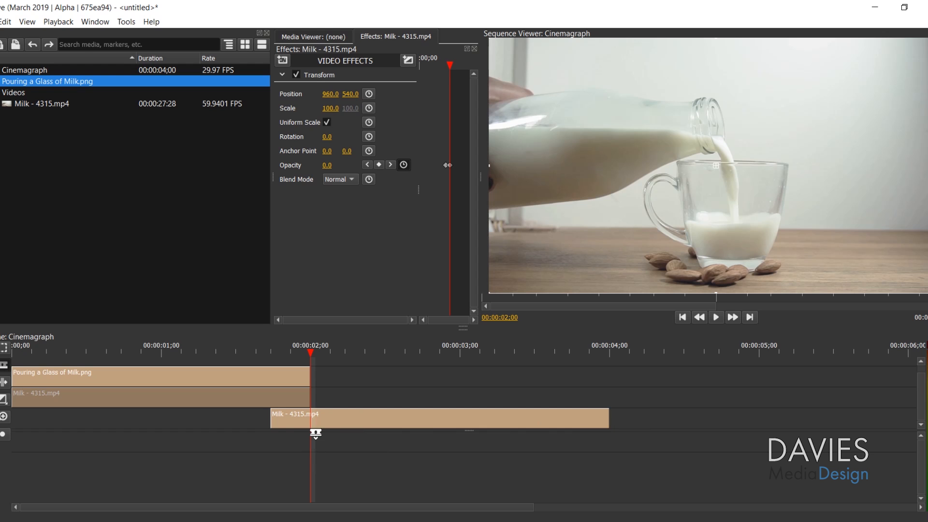
pyautogui.click(311, 415)
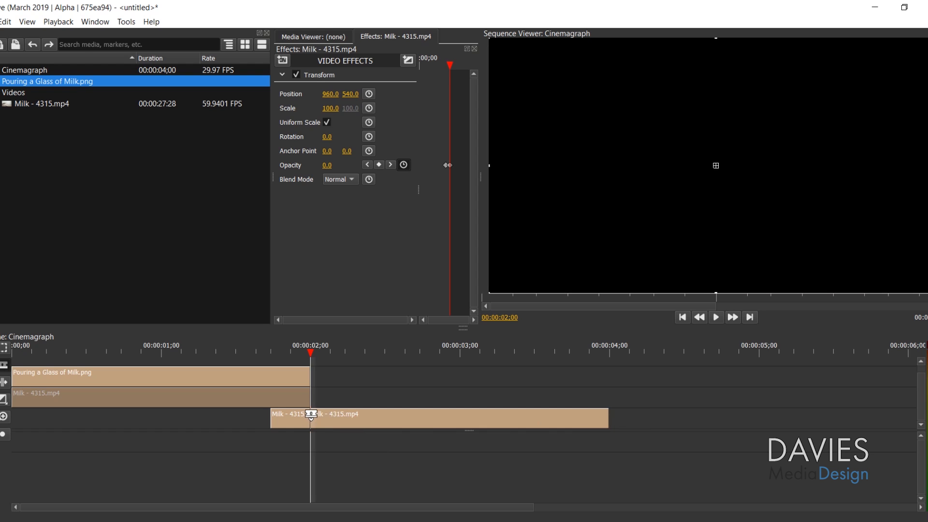
pyautogui.press('v')
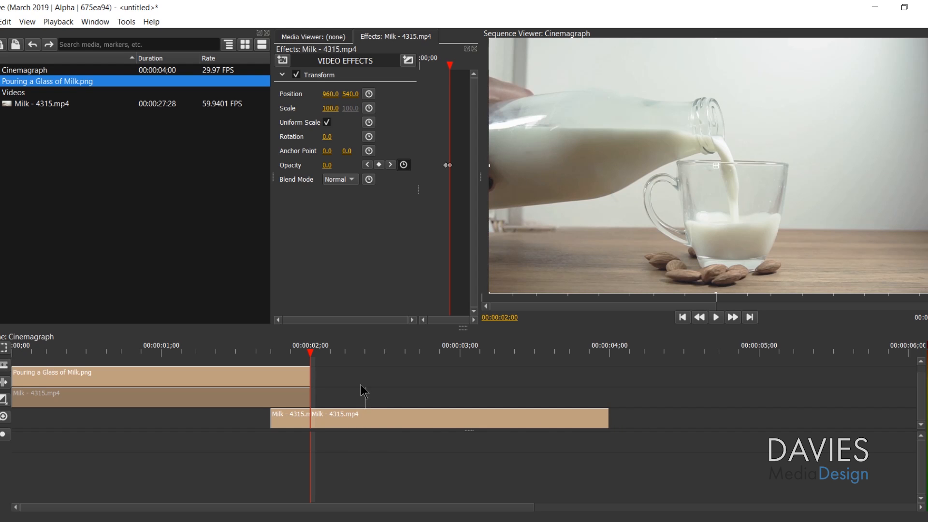
pyautogui.moveTo(362, 384); pyautogui.dragTo(399, 422)
pyautogui.press('Delete')
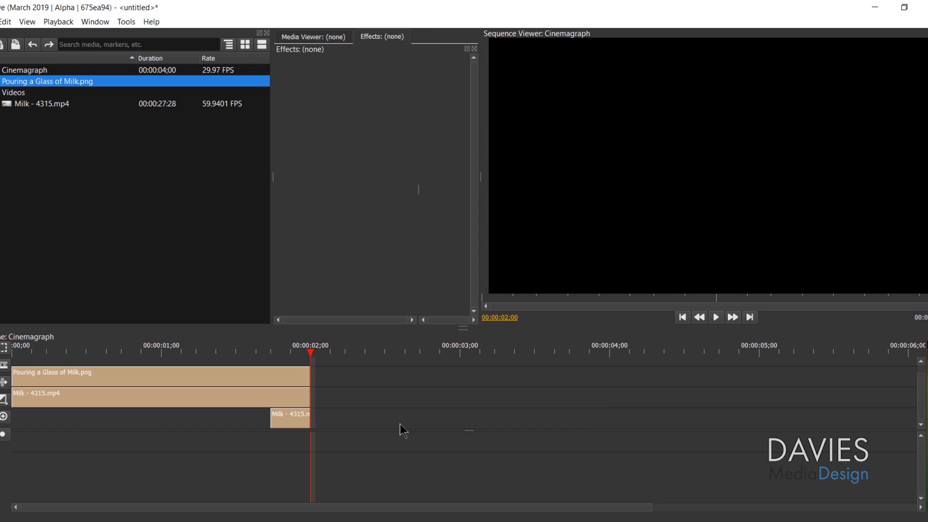
pyautogui.click(272, 353)
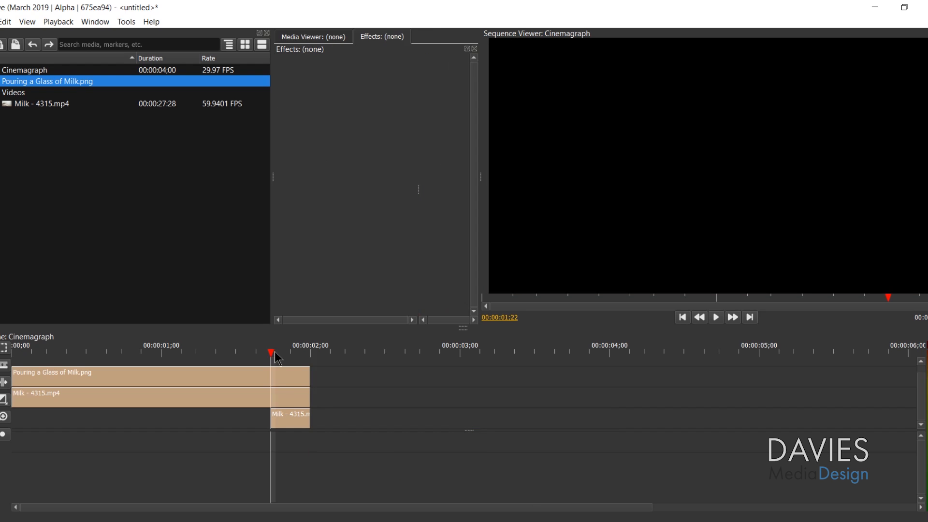
pyautogui.moveTo(278, 358); pyautogui.dragTo(6, 359)
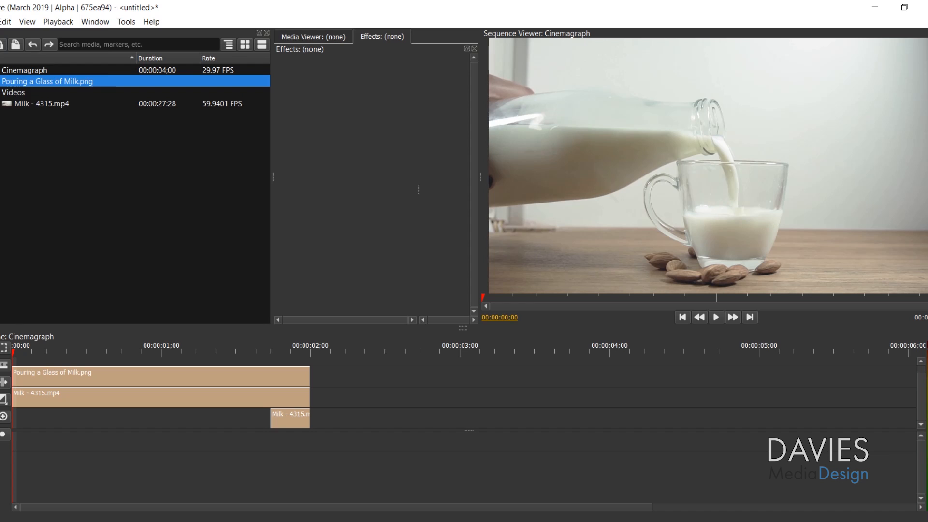
# - Export the entire Cinemagraph sequence in GIF format as "Pouring a Glass of Milk GIF" in the GIMP Photos folder
pyautogui.click(0, 21)
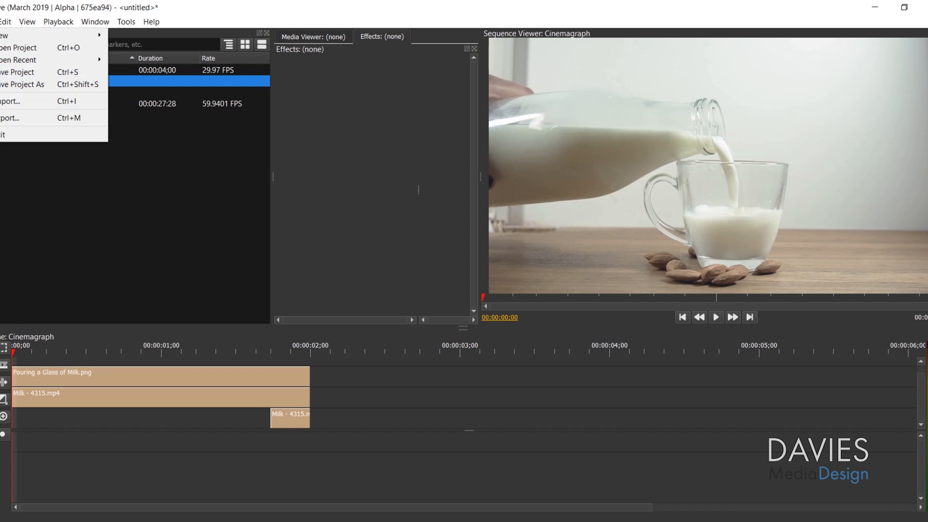
pyautogui.click(8, 118)
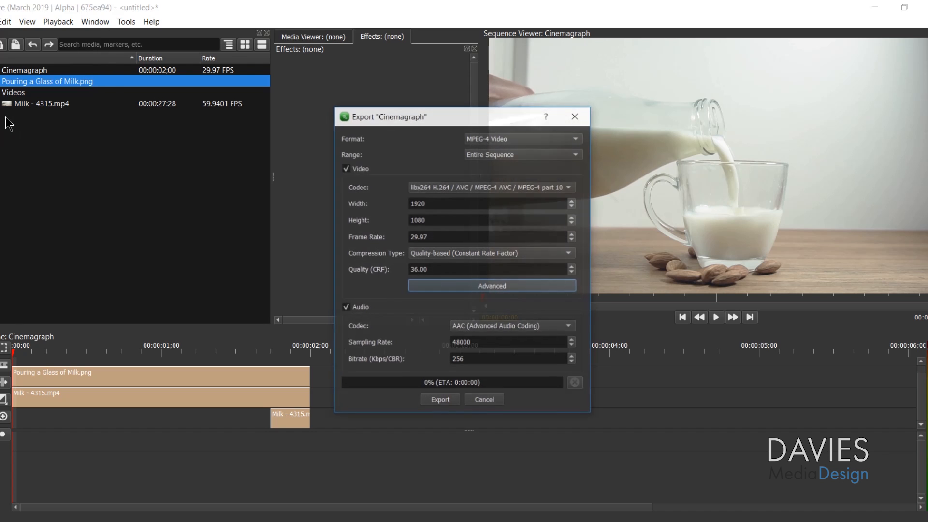
pyautogui.click(488, 138)
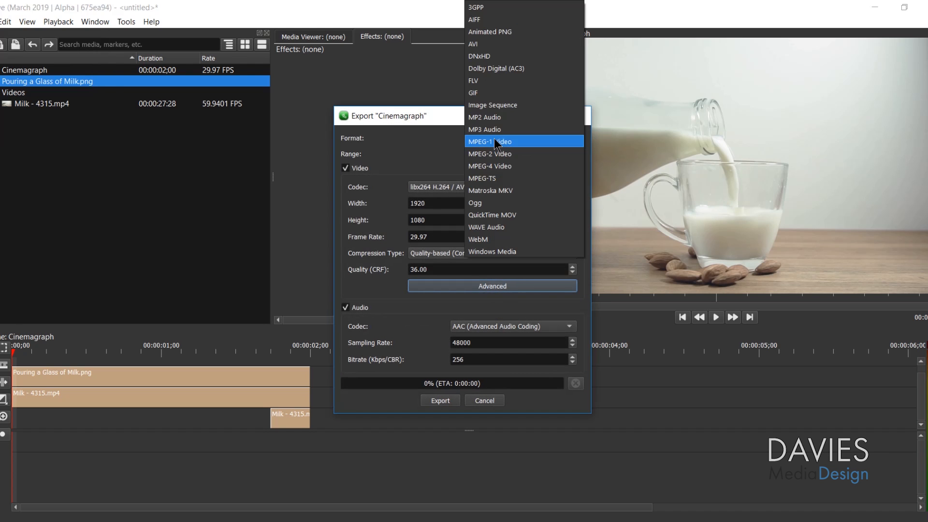
pyautogui.click(484, 95)
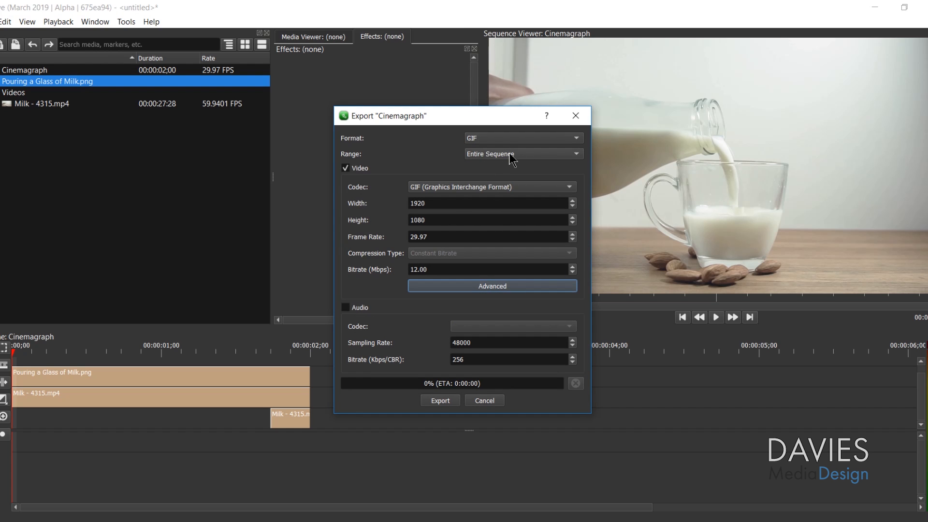
pyautogui.click(440, 401)
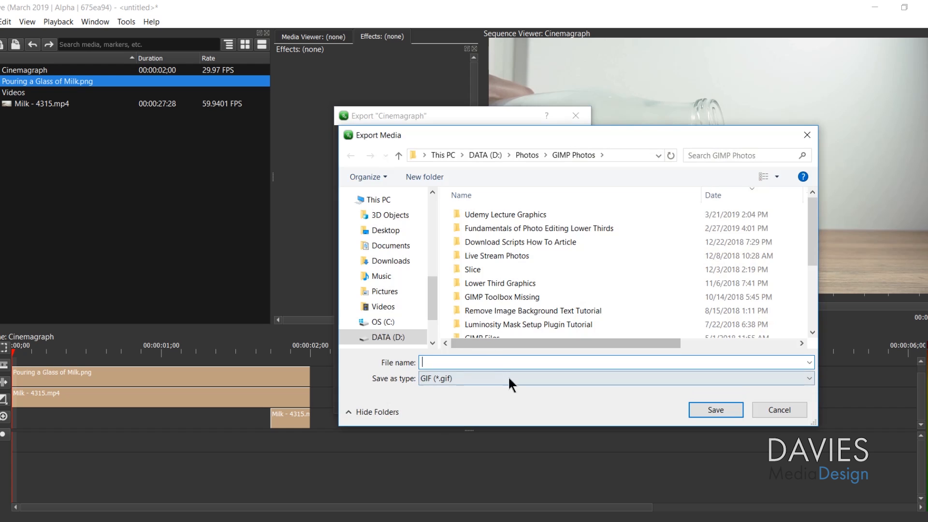
pyautogui.write('Pouring a Glass of Milk GIF')
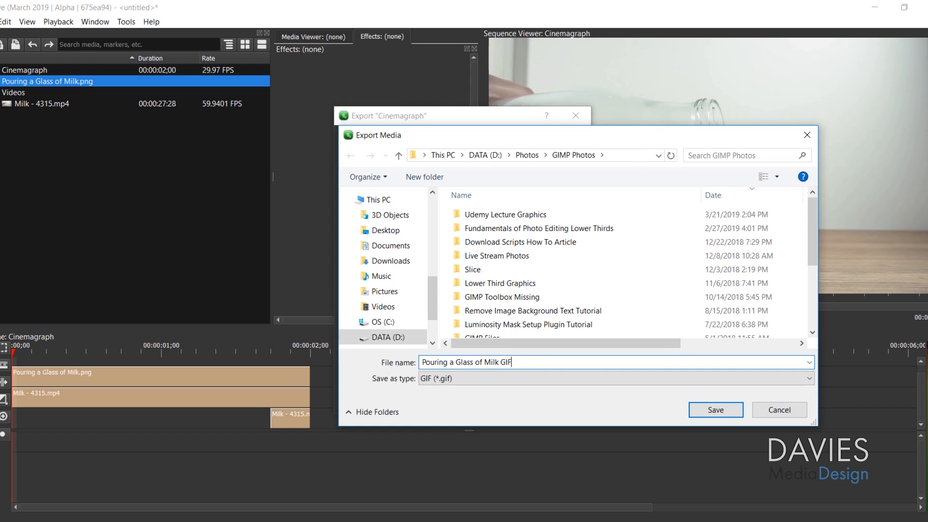
pyautogui.press('Return')
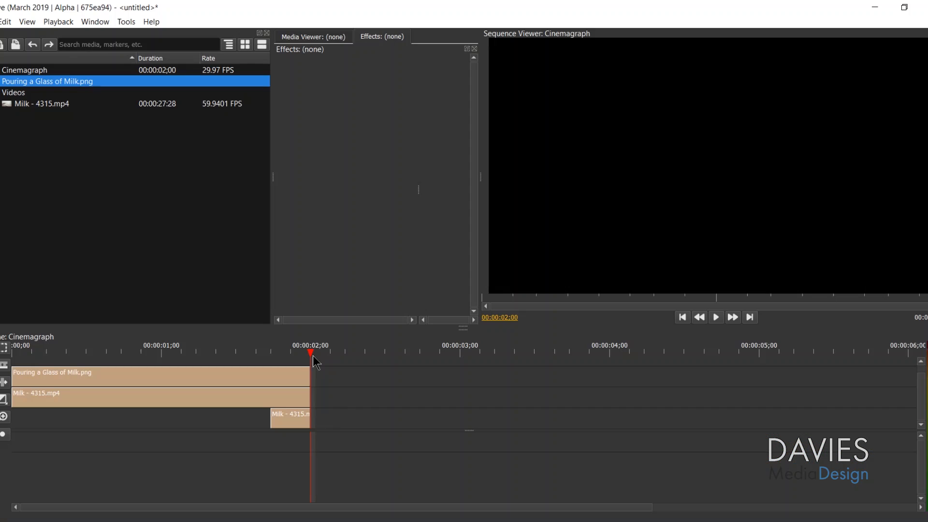
# - Open the exported Pouring a Glass of Milk GIF from the GIMP Photos folder to check its loop, then close the viewer
pyautogui.click(416, 521)
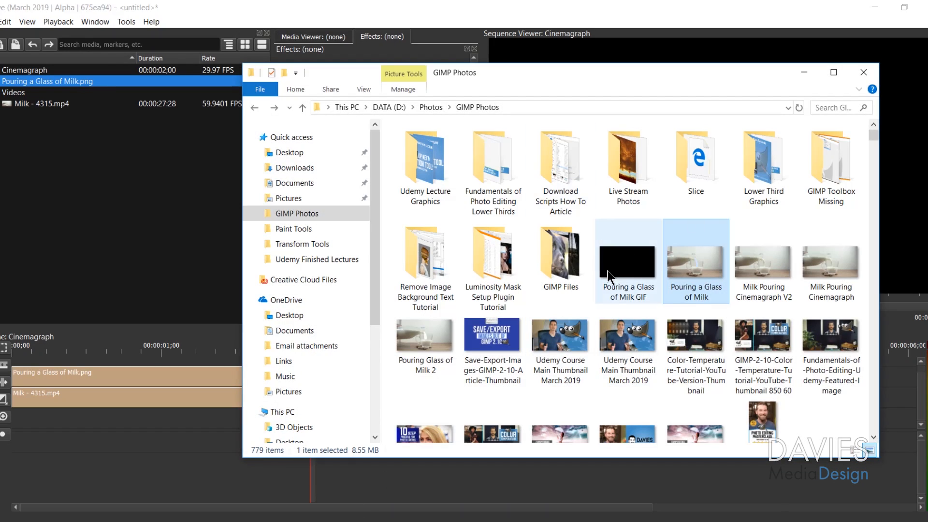
pyautogui.doubleClick(618, 269)
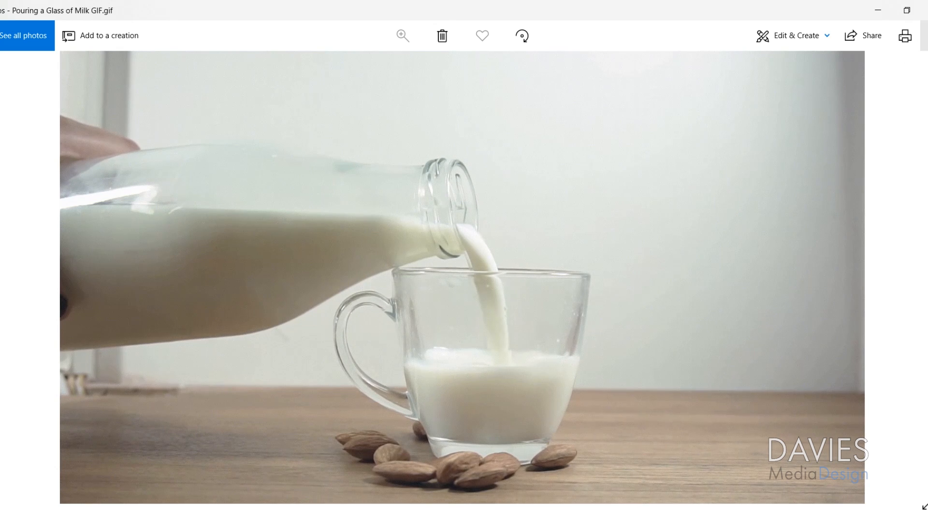
pyautogui.click(926, 10)
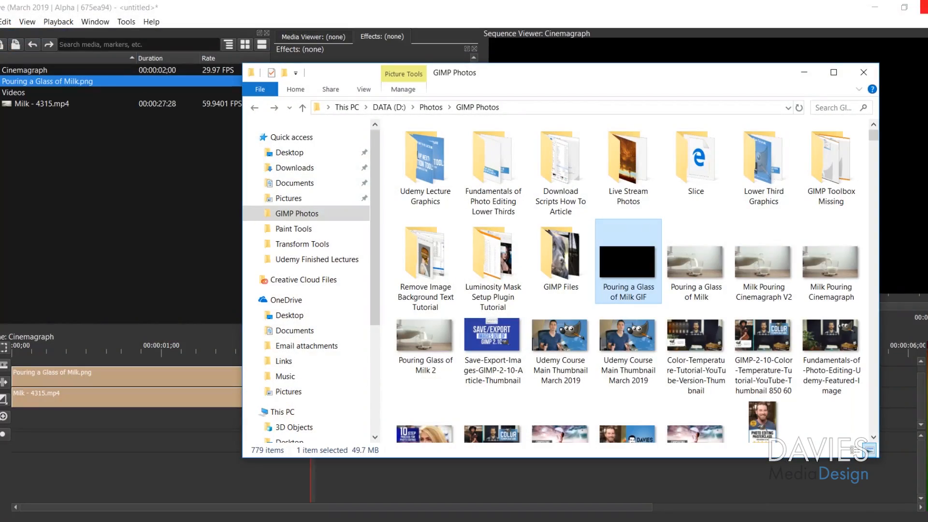
# - Open the Pouring a Glass of Milk GIF file in GIMP and delete its black Frame 61 layer
pyautogui.moveTo(634, 281); pyautogui.dragTo(531, 513)
pyautogui.moveTo(520, 465); pyautogui.dragTo(61, 44)
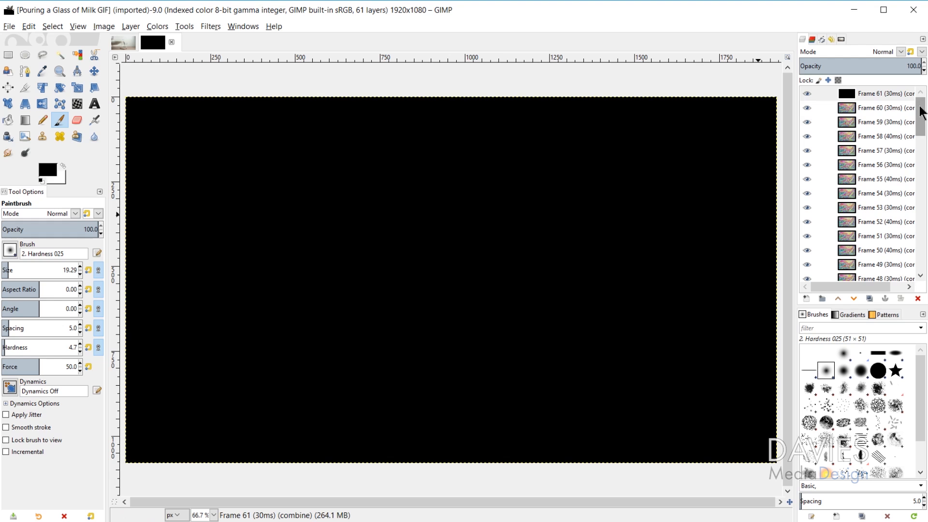
pyautogui.moveTo(920, 108)
pyautogui.mouseDown()
pyautogui.moveTo(921, 137)
pyautogui.moveTo(920, 105)
pyautogui.mouseUp()
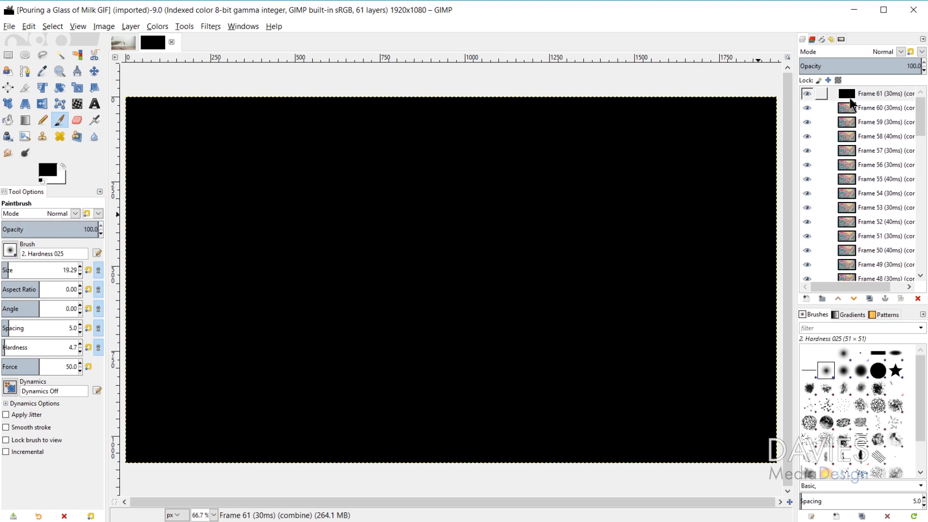
pyautogui.click(918, 300)
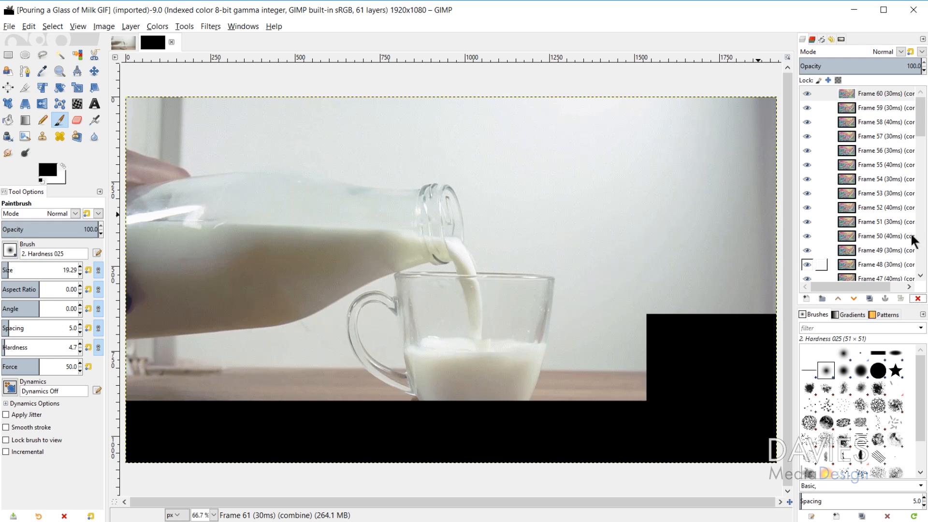
# - Delete the black Background layer at the bottom of the layer stack
pyautogui.moveTo(921, 118); pyautogui.dragTo(921, 256)
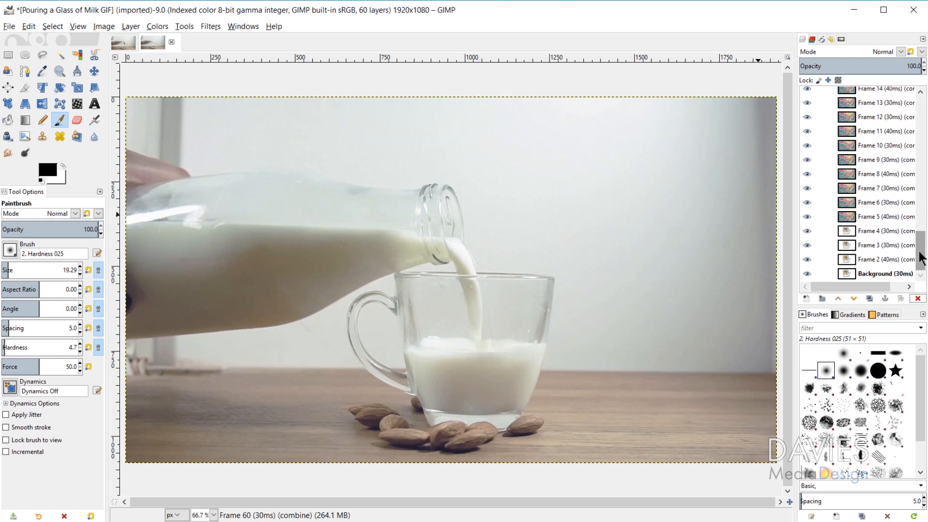
pyautogui.click(849, 276)
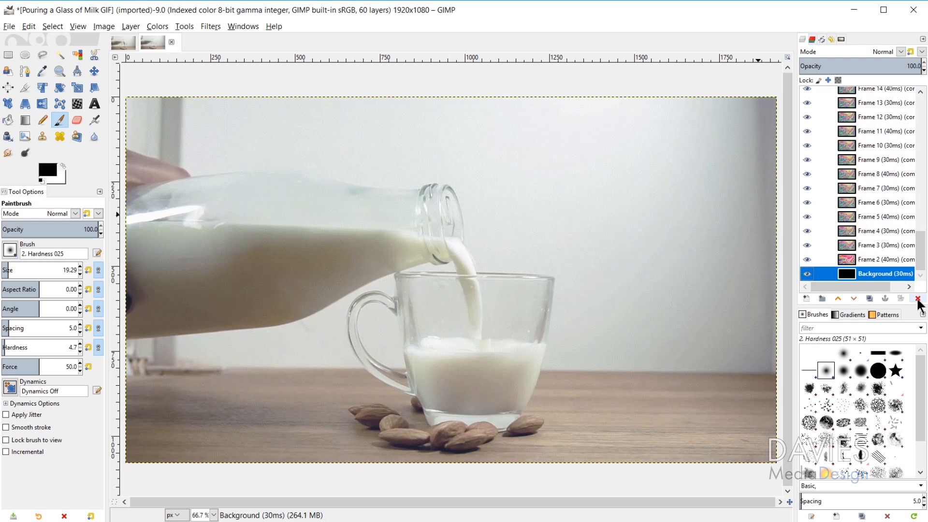
pyautogui.click(918, 300)
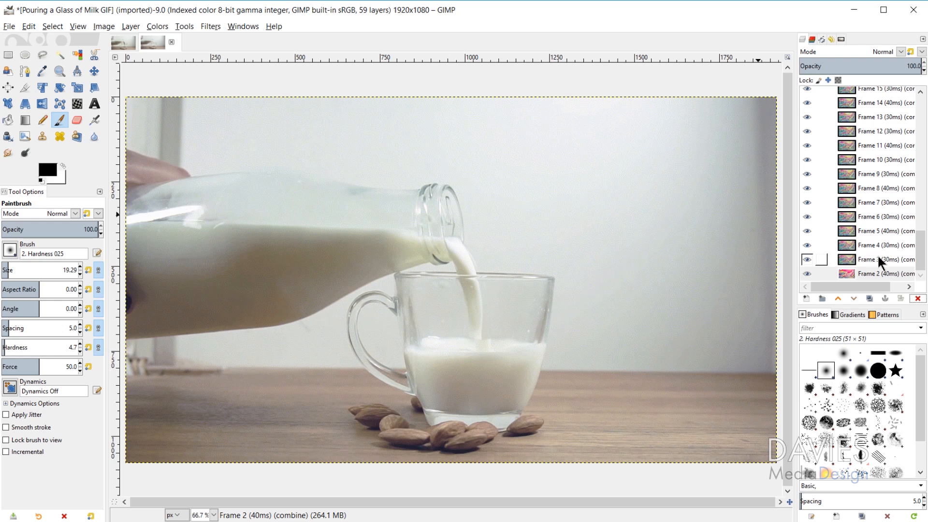
# - Export the image as "Pouring a Glass of Milk Cinemagraph.gif" in the GIMP Photos folder, with the As animation option enabled
pyautogui.click(19, 25)
pyautogui.click(49, 181)
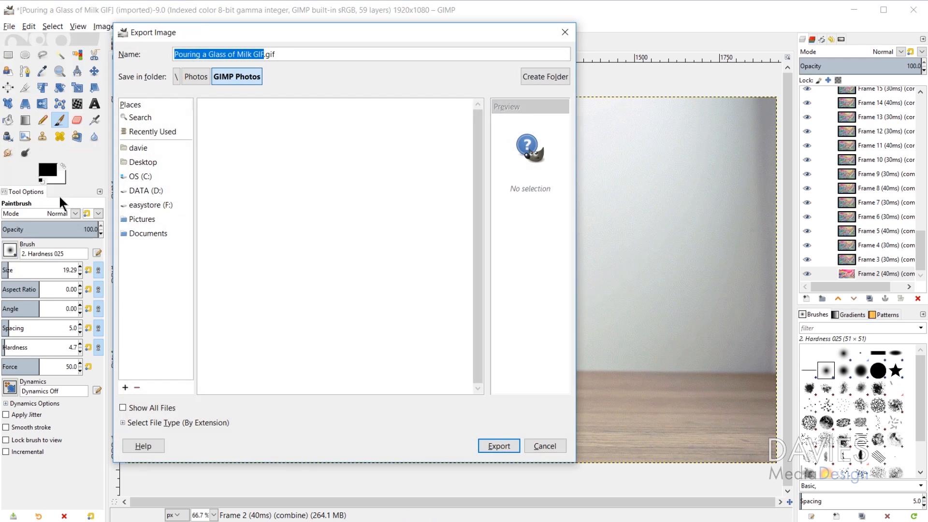
pyautogui.click(265, 54)
pyautogui.press('BackSpace')
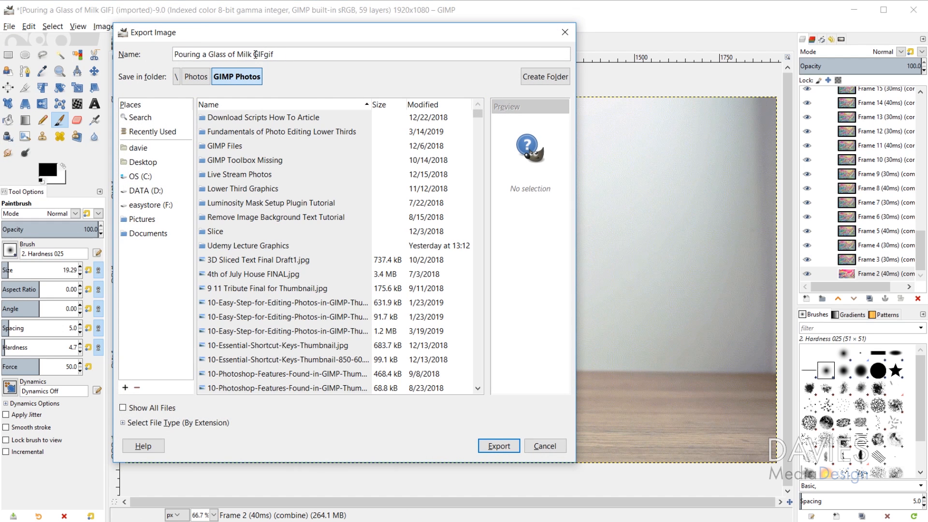
pyautogui.moveTo(256, 55); pyautogui.dragTo(264, 53)
pyautogui.write('Cinemagraph')
pyautogui.click(497, 446)
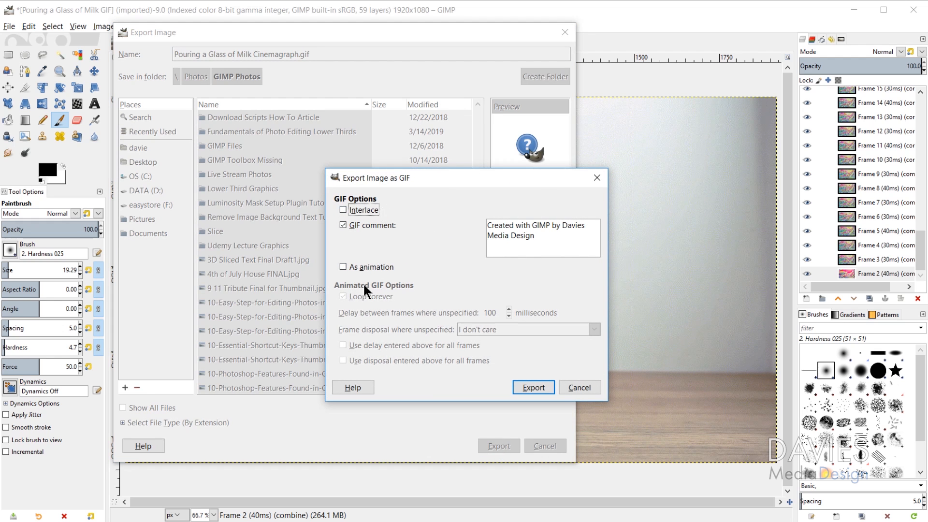
pyautogui.click(343, 267)
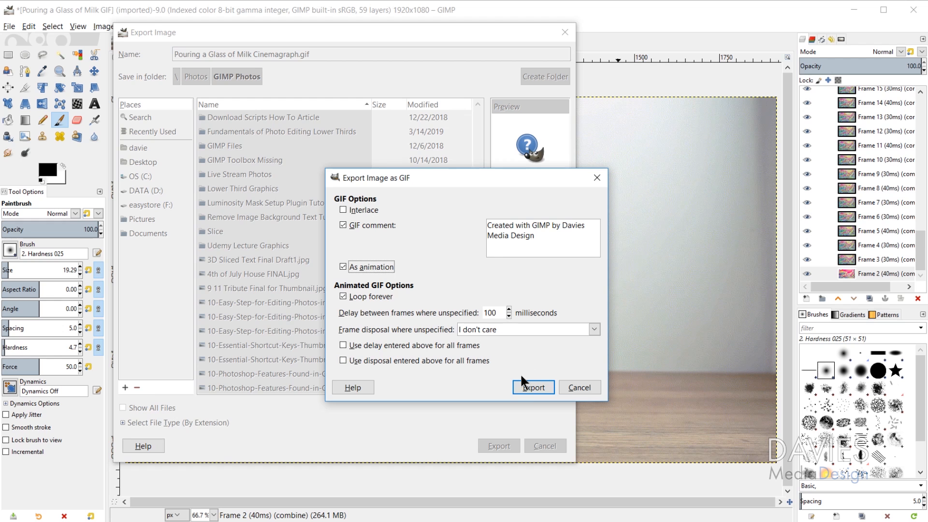
pyautogui.click(534, 387)
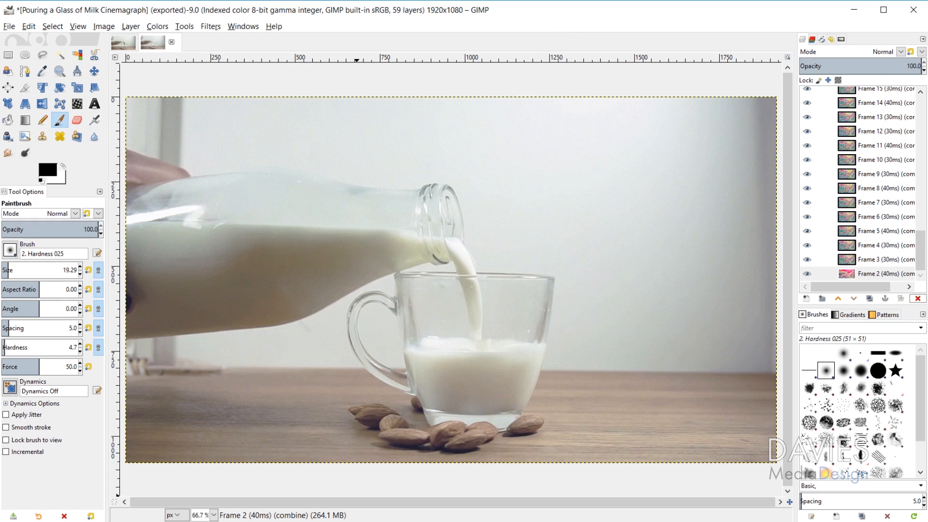
# - Open Pouring a Glass of Milk Cinemagraph.gif from the GIMP Photos folder to check that the animation loops smoothly
pyautogui.click(357, 521)
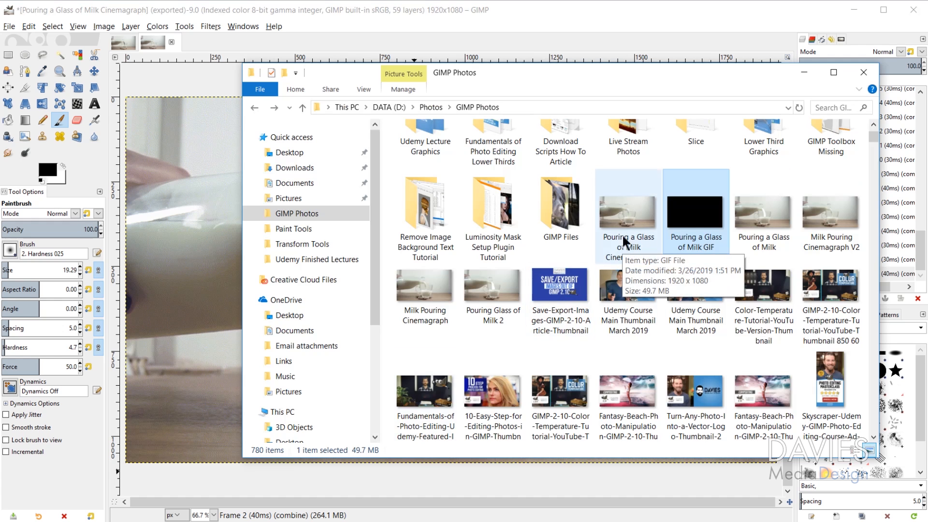
pyautogui.click(630, 213)
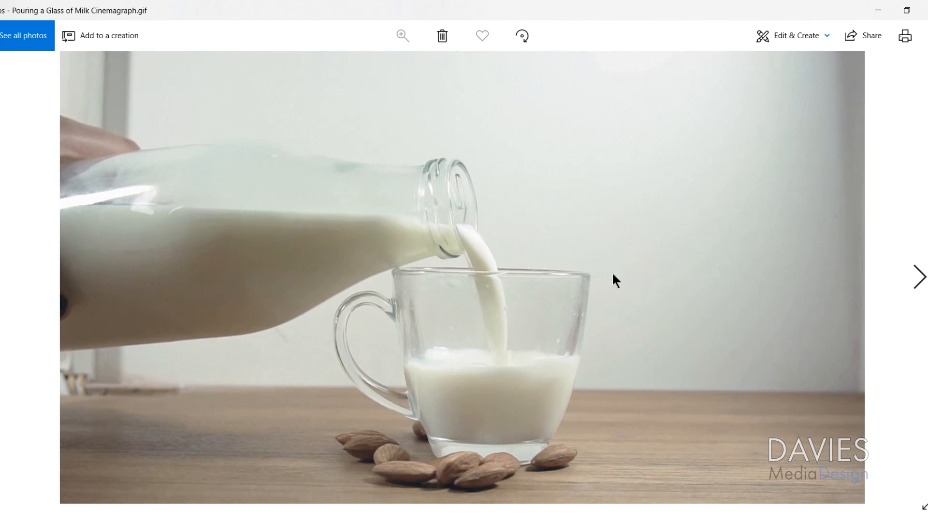